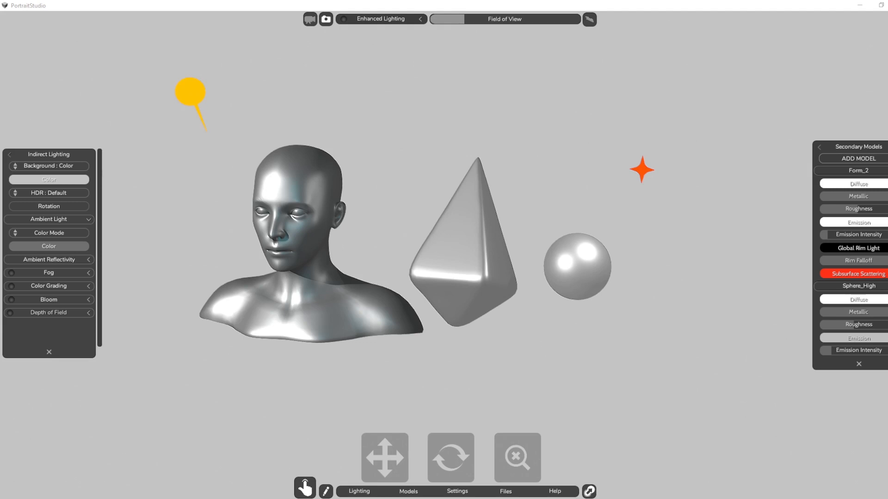
- Lower the metallic value of the Form_2 secondary model so the pyramid shape looks non-metallic
{"action": "left_click_drag", "start_coordinate": [881, 199], "coordinate": [835, 208]}
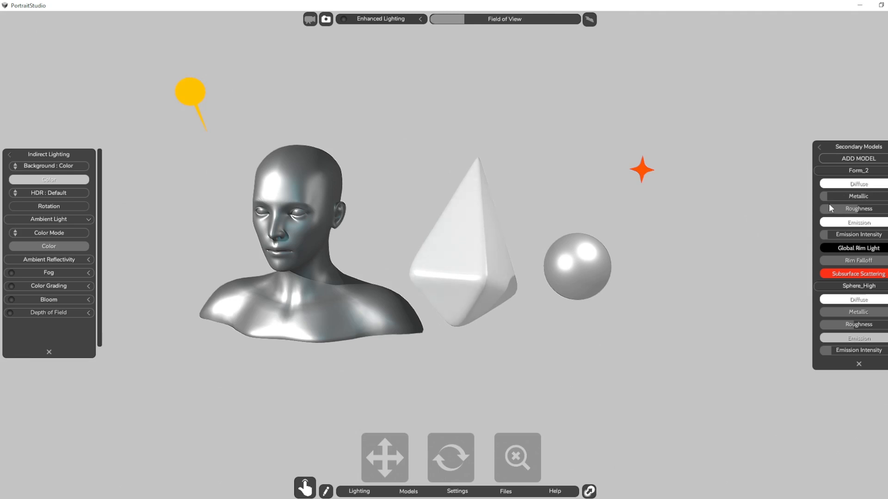
{"action": "left_click", "coordinate": [642, 170]}
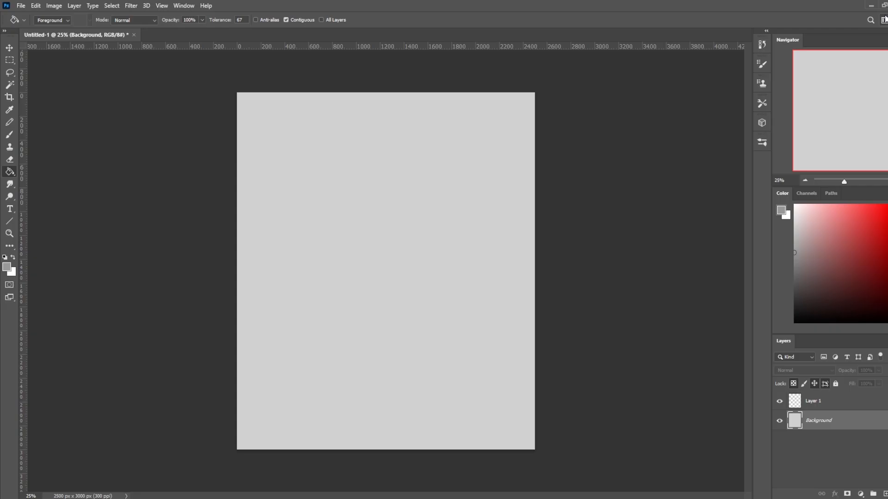
- In Photoshop, outline an irregular blob with the Lasso in the upper middle of the canvas and fill it grey on a new layer
{"action": "key", "text": "l"}
{"action": "mouse_move", "coordinate": [446, 190]}
{"action": "left_mouse_down"}
{"action": "mouse_move", "coordinate": [358, 198]}
{"action": "mouse_move", "coordinate": [331, 240]}
{"action": "mouse_move", "coordinate": [367, 284]}
{"action": "mouse_move", "coordinate": [411, 277]}
{"action": "mouse_move", "coordinate": [448, 191]}
{"action": "left_mouse_up"}
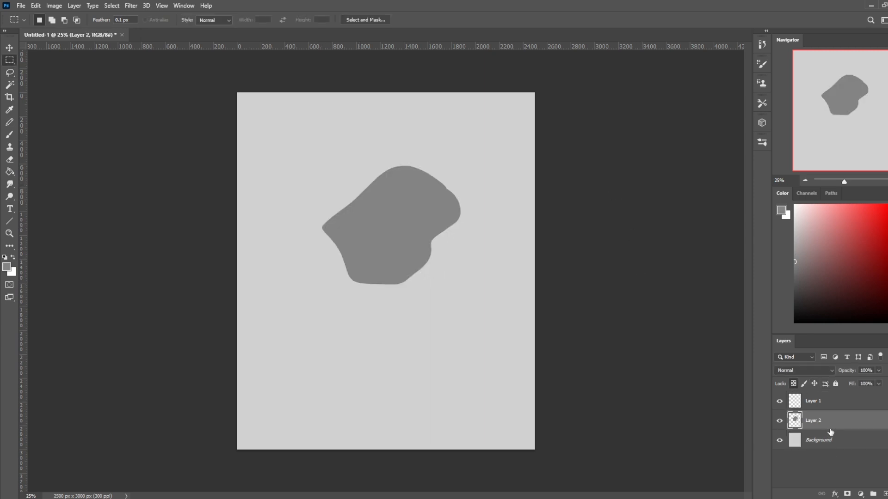
- Shade the grey blob with a large soft brush at 13% opacity, giving it light and dark areas
{"action": "key", "text": "b"}
{"action": "right_click", "coordinate": [391, 206]}
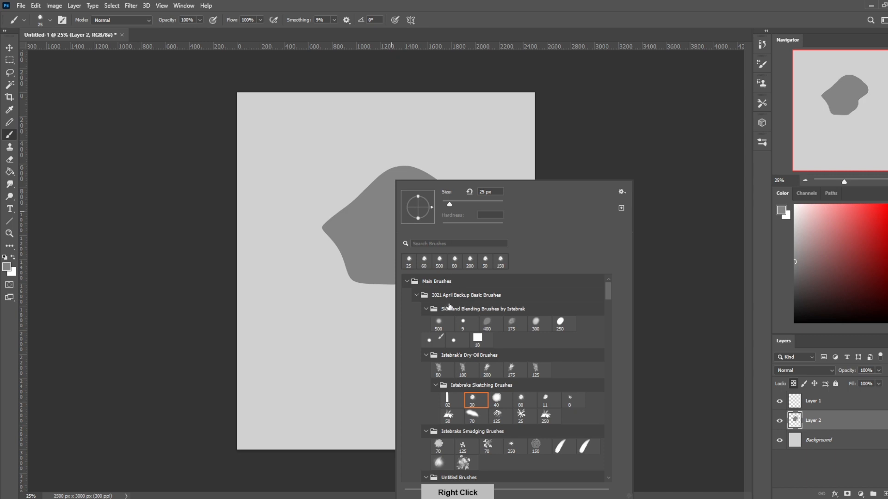
{"action": "key", "text": "Escape"}
{"action": "key", "text": "bracketright"}
{"action": "key", "text": "bracketright"}
{"action": "key", "text": "bracketright"}
{"action": "key", "text": "bracketright"}
{"action": "key", "text": "bracketright"}
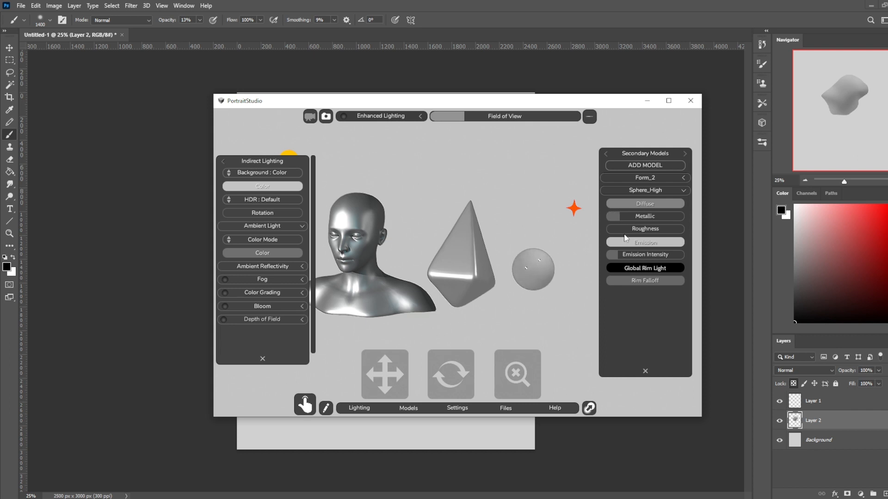
- In PortraitStudio, raise the Sphere_High model's roughness and adjust its metallic value, and return to Photoshop
{"action": "left_click", "coordinate": [659, 229]}
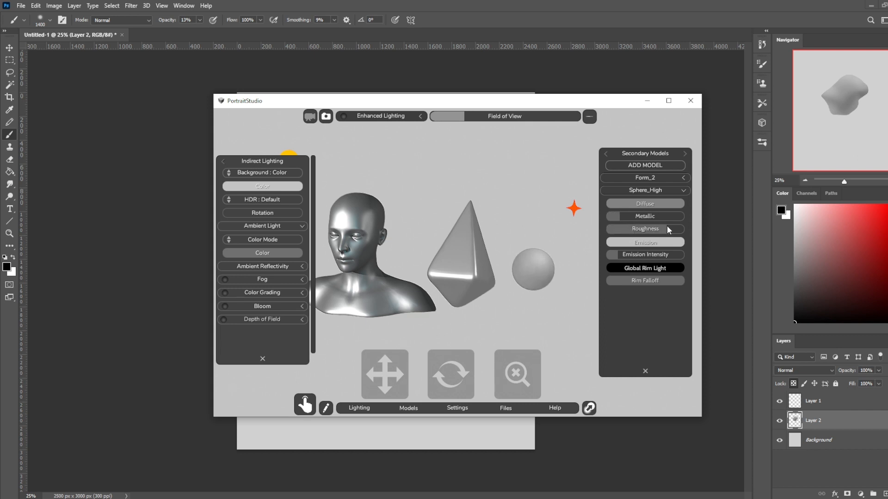
{"action": "mouse_move", "coordinate": [629, 216]}
{"action": "left_mouse_down"}
{"action": "mouse_move", "coordinate": [683, 215]}
{"action": "mouse_move", "coordinate": [627, 233]}
{"action": "mouse_move", "coordinate": [643, 233]}
{"action": "mouse_move", "coordinate": [659, 232]}
{"action": "mouse_move", "coordinate": [626, 219]}
{"action": "left_mouse_up"}
{"action": "left_click", "coordinate": [630, 73]}
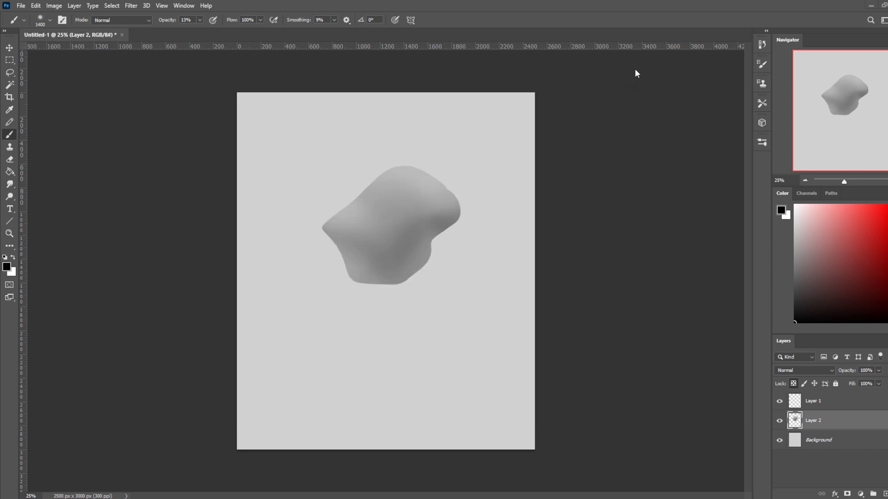
- Dodge a bright highlight onto the blob's upper right bulge, adjusting the brush size
{"action": "key", "text": "o"}
{"action": "mouse_move", "coordinate": [427, 203]}
{"action": "left_mouse_down"}
{"action": "mouse_move", "coordinate": [453, 188]}
{"action": "mouse_move", "coordinate": [435, 203]}
{"action": "left_mouse_up"}
{"action": "key", "text": "bracketleft"}
{"action": "key", "text": "bracketleft"}
{"action": "key", "text": "bracketleft"}
{"action": "key", "text": "bracketleft"}
{"action": "key", "text": "bracketleft"}
{"action": "key", "text": "bracketright"}
{"action": "key", "text": "bracketright"}
{"action": "key", "text": "bracketright"}
{"action": "key", "text": "bracketright"}
{"action": "key", "text": "bracketright"}
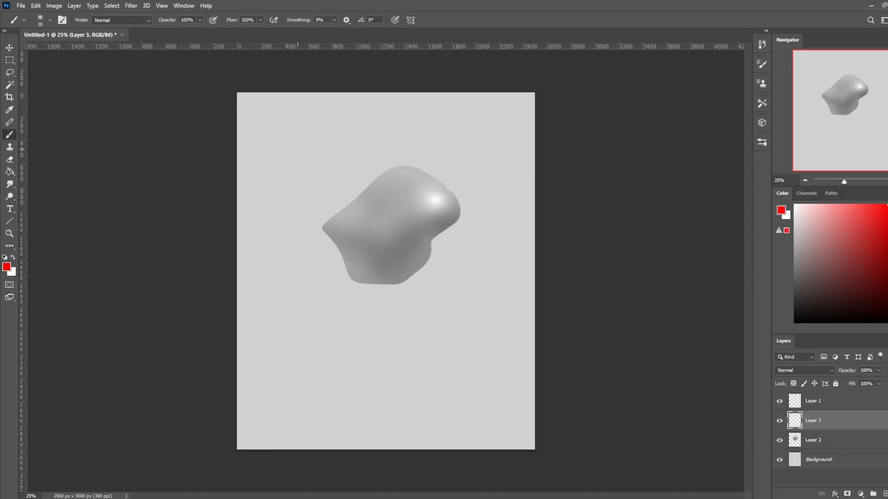
- Draw a straight, slightly rising red surface line above the blob on a new layer
{"action": "left_click_drag", "start_coordinate": [285, 149], "coordinate": [339, 145]}
{"action": "left_click", "coordinate": [452, 126], "text": "shift"}
{"action": "key", "text": "ctrl+z"}
{"action": "left_click", "coordinate": [476, 131], "text": "shift"}
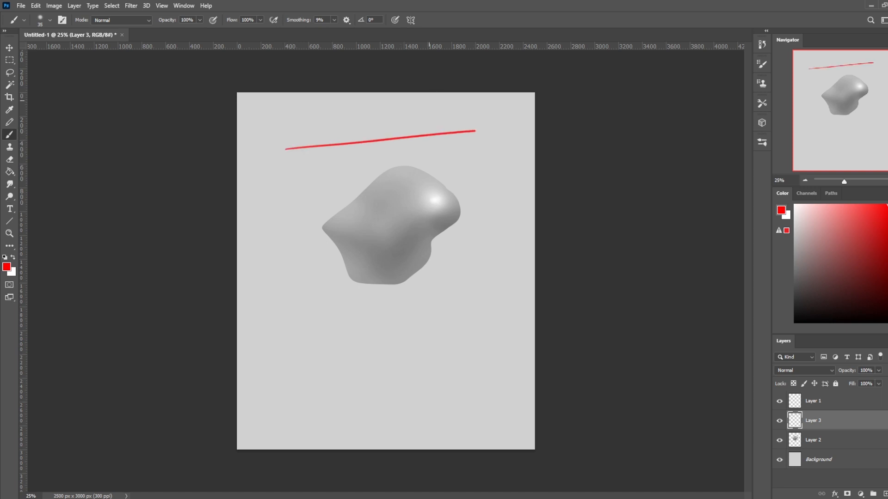
{"action": "mouse_move", "coordinate": [450, 89]}
{"action": "left_mouse_down"}
{"action": "mouse_move", "coordinate": [384, 139]}
{"action": "mouse_move", "coordinate": [318, 114]}
{"action": "mouse_move", "coordinate": [330, 106]}
{"action": "left_mouse_up"}
{"action": "left_click_drag", "start_coordinate": [431, 199], "coordinate": [433, 202]}
{"action": "key", "text": "ctrl+z"}
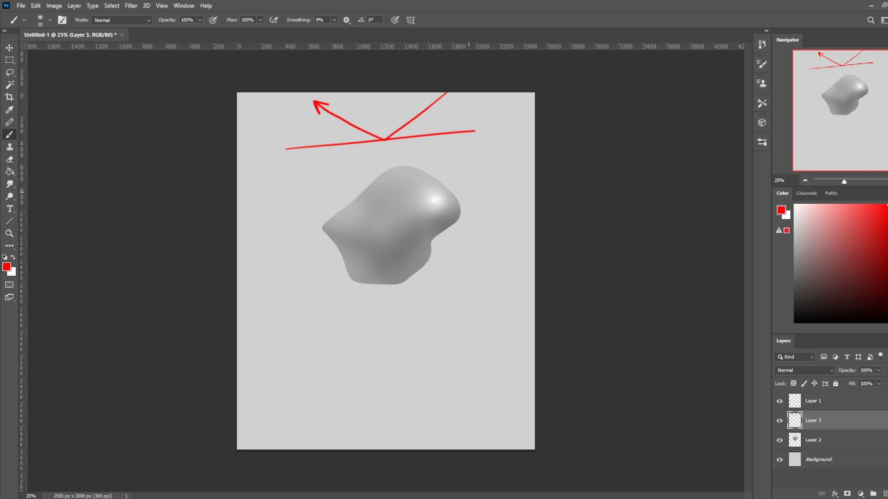
{"action": "key", "text": "ctrl+z"}
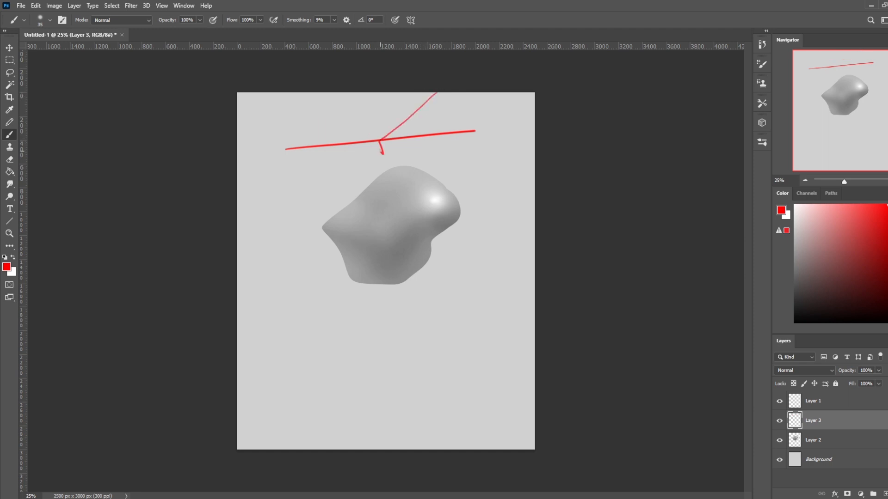
- Draw slanted red light rays hitting the surface line, some bouncing off with arrows and others entering the surface
{"action": "left_click_drag", "start_coordinate": [447, 110], "coordinate": [424, 143]}
{"action": "mouse_move", "coordinate": [449, 90]}
{"action": "left_mouse_down"}
{"action": "mouse_move", "coordinate": [402, 140]}
{"action": "mouse_move", "coordinate": [352, 111]}
{"action": "left_mouse_up"}
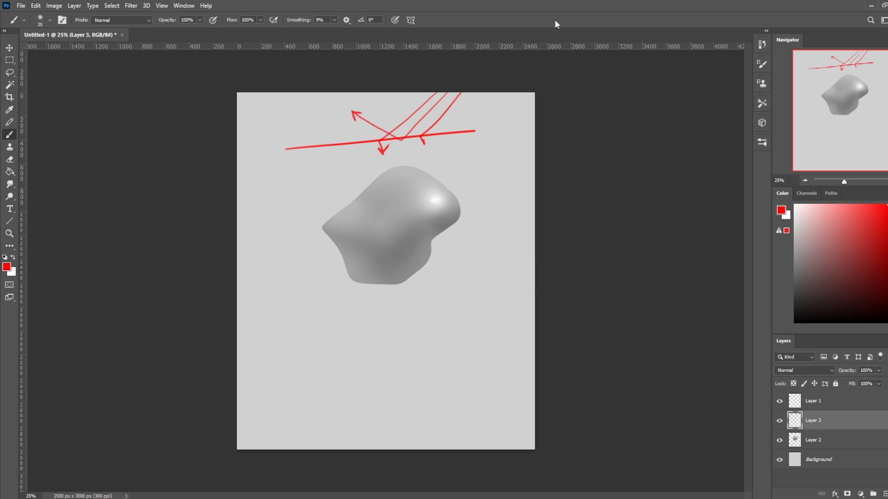
{"action": "left_click_drag", "start_coordinate": [418, 92], "coordinate": [360, 134]}
{"action": "mouse_move", "coordinate": [385, 91]}
{"action": "left_mouse_down"}
{"action": "mouse_move", "coordinate": [326, 145]}
{"action": "mouse_move", "coordinate": [296, 124]}
{"action": "mouse_move", "coordinate": [312, 126]}
{"action": "left_mouse_up"}
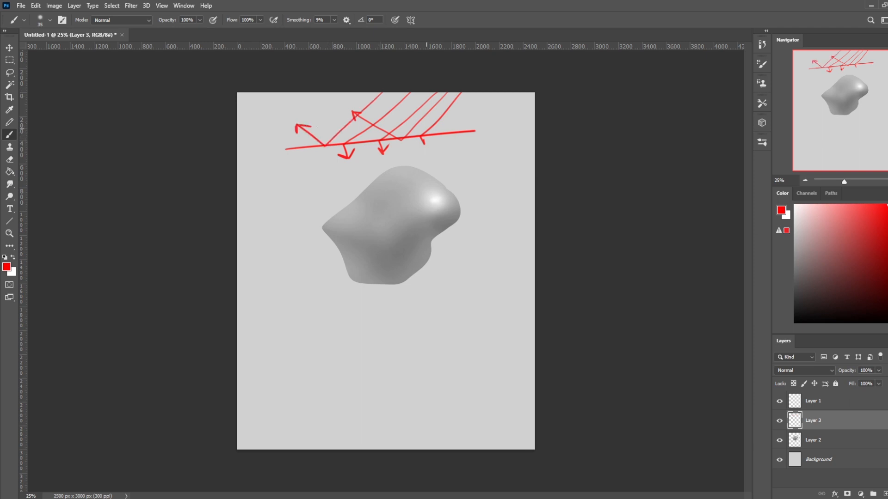
{"action": "mouse_move", "coordinate": [490, 92]}
{"action": "left_mouse_down"}
{"action": "mouse_move", "coordinate": [450, 132]}
{"action": "mouse_move", "coordinate": [428, 108]}
{"action": "left_mouse_up"}
{"action": "left_click_drag", "start_coordinate": [360, 93], "coordinate": [291, 146]}
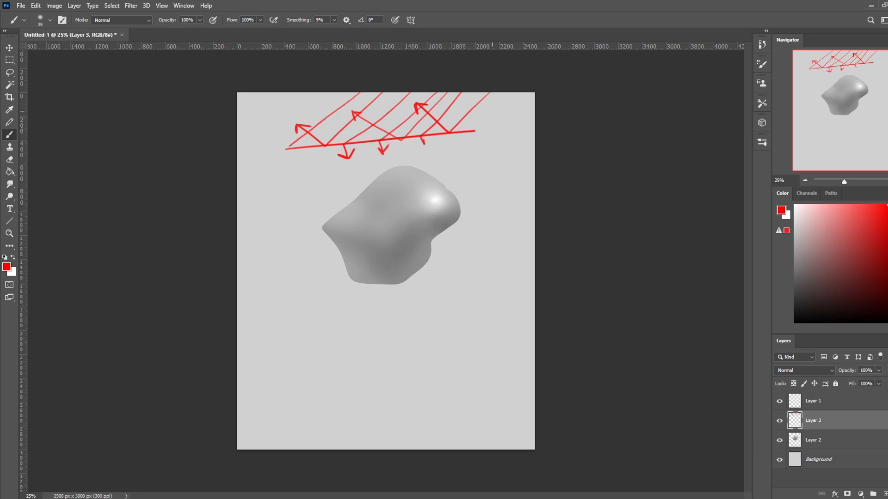
- Add jagged red strokes along the surface line and draw a large bouncing arrow below the blob
{"action": "left_click_drag", "start_coordinate": [286, 148], "coordinate": [440, 132]}
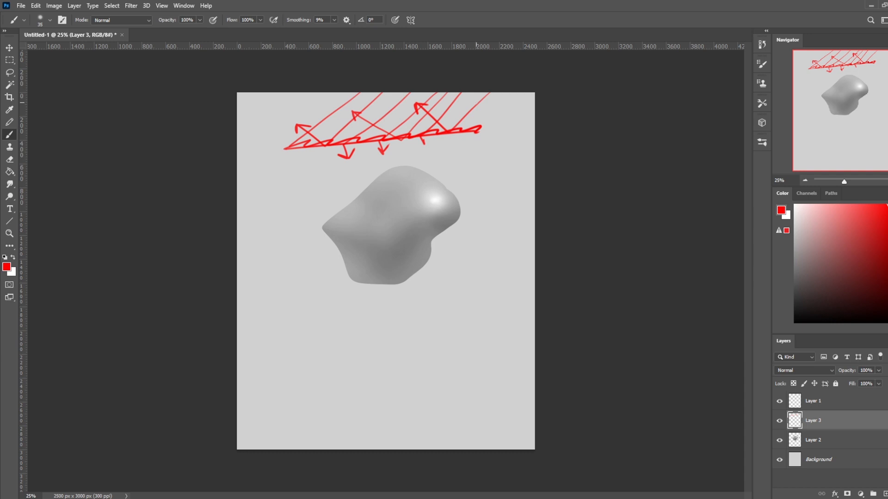
{"action": "key", "text": "ctrl+shift+z"}
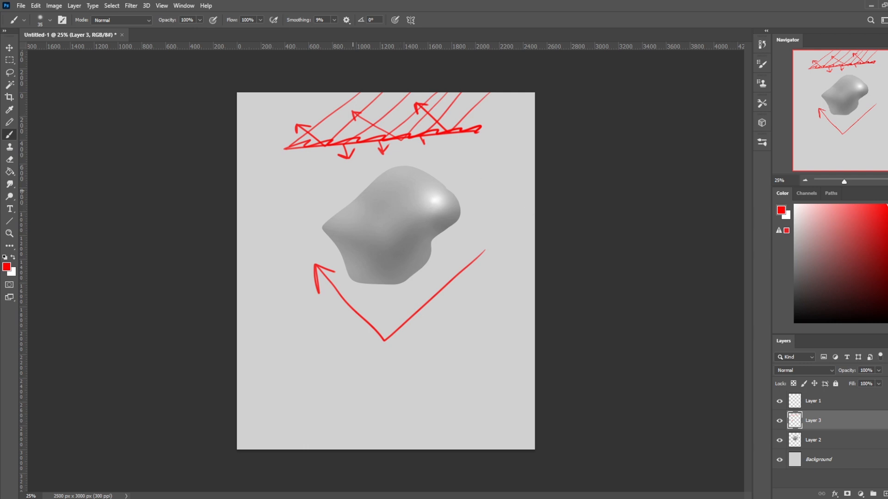
- Dodge bright highlights onto the blob's top and left bulges on Layer 2
{"action": "left_click", "coordinate": [9, 196]}
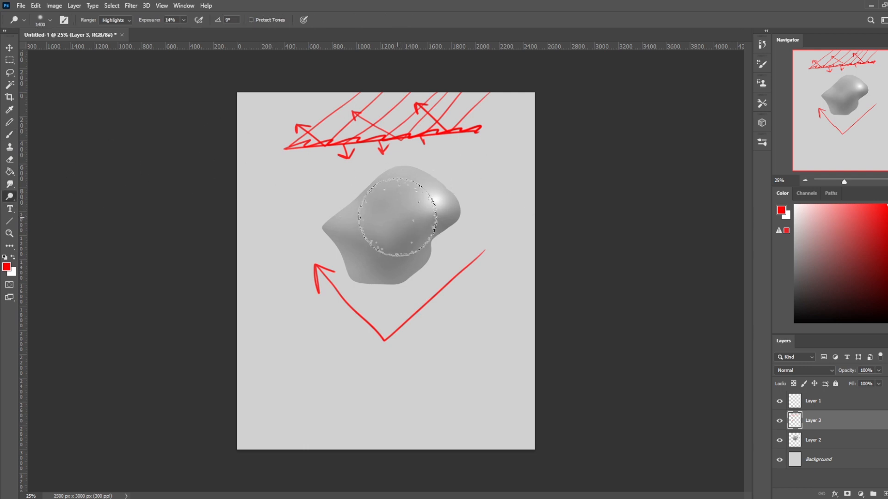
{"action": "left_click", "coordinate": [813, 439]}
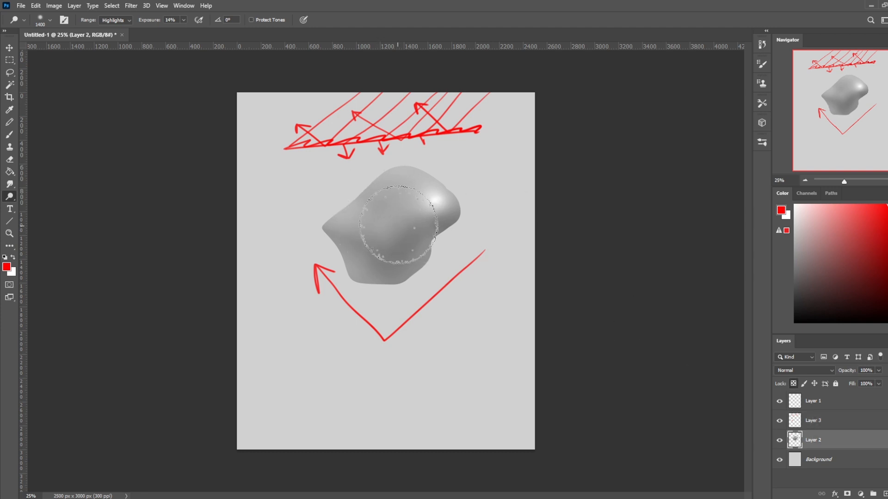
{"action": "mouse_move", "coordinate": [379, 232]}
{"action": "left_mouse_down"}
{"action": "mouse_move", "coordinate": [354, 206]}
{"action": "mouse_move", "coordinate": [381, 225]}
{"action": "mouse_move", "coordinate": [369, 217]}
{"action": "mouse_move", "coordinate": [376, 199]}
{"action": "mouse_move", "coordinate": [419, 175]}
{"action": "mouse_move", "coordinate": [352, 211]}
{"action": "mouse_move", "coordinate": [405, 182]}
{"action": "mouse_move", "coordinate": [429, 197]}
{"action": "mouse_move", "coordinate": [413, 181]}
{"action": "mouse_move", "coordinate": [375, 188]}
{"action": "mouse_move", "coordinate": [403, 175]}
{"action": "left_mouse_up"}
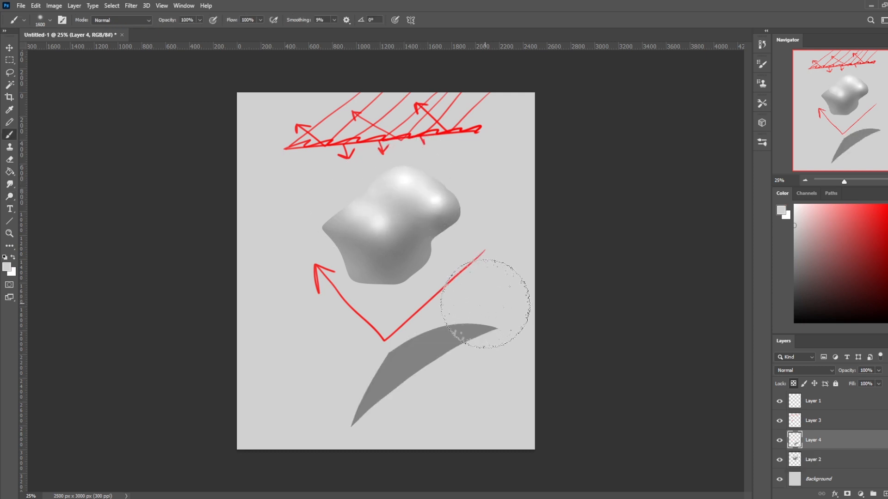
- Softly lighten the dark grey crescent below the blob with a light grey brush at 34% opacity
{"action": "left_click_drag", "start_coordinate": [455, 315], "coordinate": [347, 376]}
{"action": "key", "text": "ctrl+z"}
{"action": "left_click", "coordinate": [199, 20]}
{"action": "left_click_drag", "start_coordinate": [200, 30], "coordinate": [170, 30]}
{"action": "mouse_move", "coordinate": [486, 317]}
{"action": "left_mouse_down"}
{"action": "mouse_move", "coordinate": [297, 406]}
{"action": "mouse_move", "coordinate": [377, 347]}
{"action": "mouse_move", "coordinate": [462, 321]}
{"action": "left_mouse_up"}
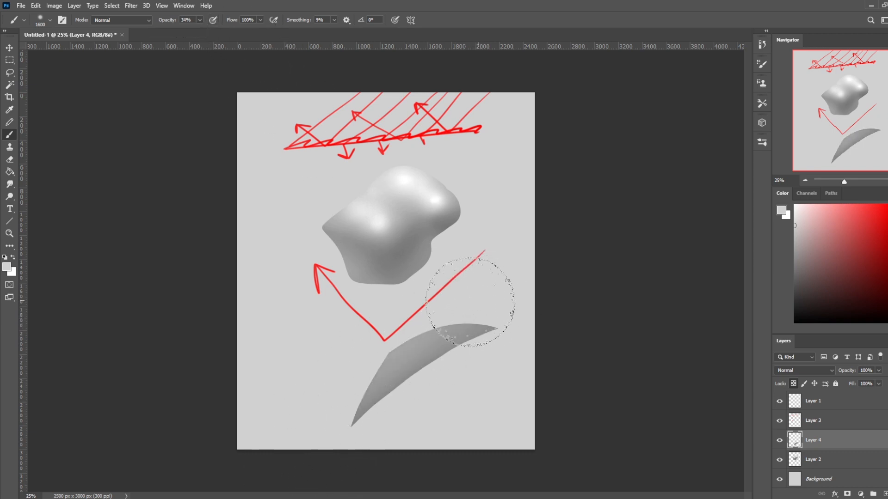
- Dodge diagonal highlight streaks across the crescent with the range on Highlights and 14% exposure
{"action": "left_click", "coordinate": [9, 197]}
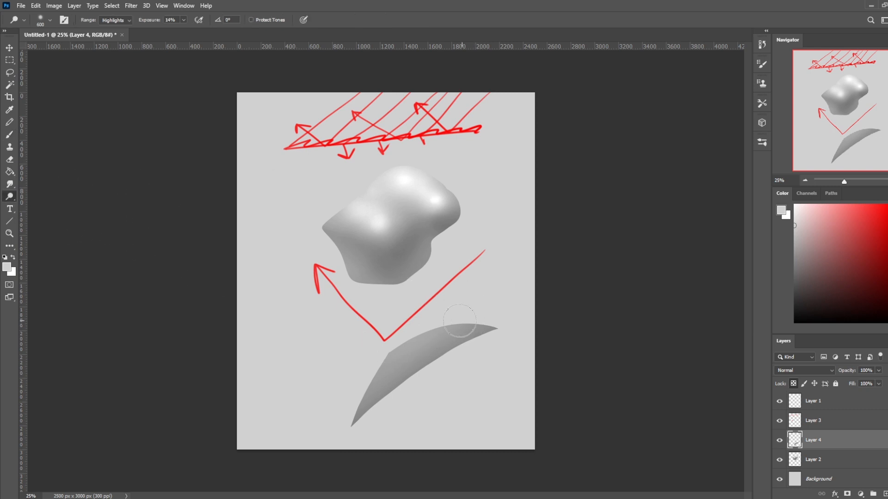
{"action": "left_click_drag", "start_coordinate": [480, 313], "coordinate": [358, 457]}
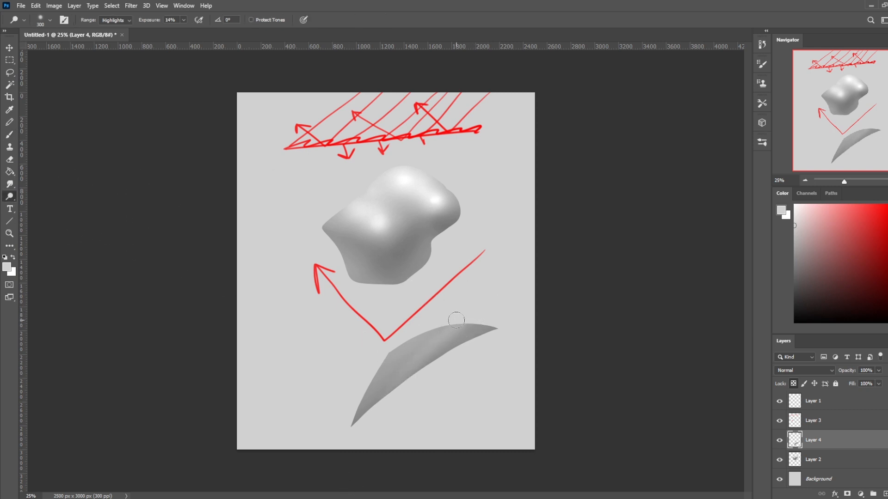
{"action": "left_click_drag", "start_coordinate": [445, 339], "coordinate": [393, 386]}
{"action": "key", "text": "bracketleft"}
{"action": "key", "text": "bracketleft"}
{"action": "key", "text": "bracketleft"}
{"action": "key", "text": "bracketleft"}
{"action": "mouse_move", "coordinate": [451, 329]}
{"action": "left_mouse_down"}
{"action": "mouse_move", "coordinate": [456, 313]}
{"action": "mouse_move", "coordinate": [379, 398]}
{"action": "left_mouse_up"}
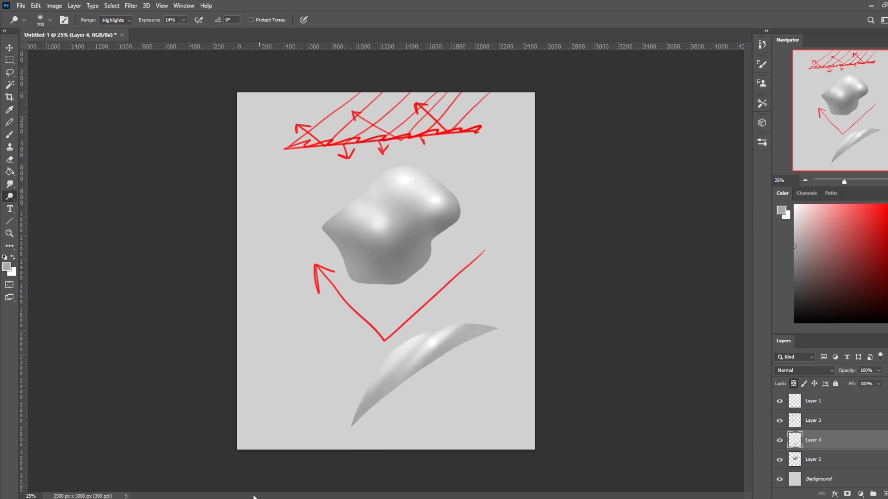
- Set the Dodge exposure to 10% and brighten the crescent's left side with a 700 px brush
{"action": "key", "text": "bracketright"}
{"action": "key", "text": "bracketright"}
{"action": "key", "text": "bracketright"}
{"action": "key", "text": "bracketright"}
{"action": "key", "text": "bracketright"}
{"action": "key", "text": "ctrl"}
{"action": "left_click", "coordinate": [183, 20]}
{"action": "left_click_drag", "start_coordinate": [183, 33], "coordinate": [181, 33]}
{"action": "left_click_drag", "start_coordinate": [429, 346], "coordinate": [351, 387]}
{"action": "key", "text": "ctrl+z"}
{"action": "key", "text": "ctrl+z"}
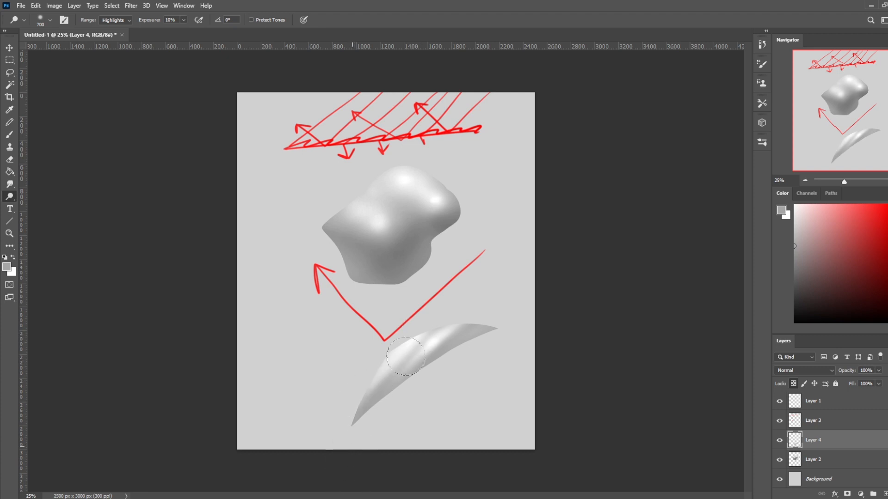
{"action": "left_click_drag", "start_coordinate": [355, 417], "coordinate": [419, 329]}
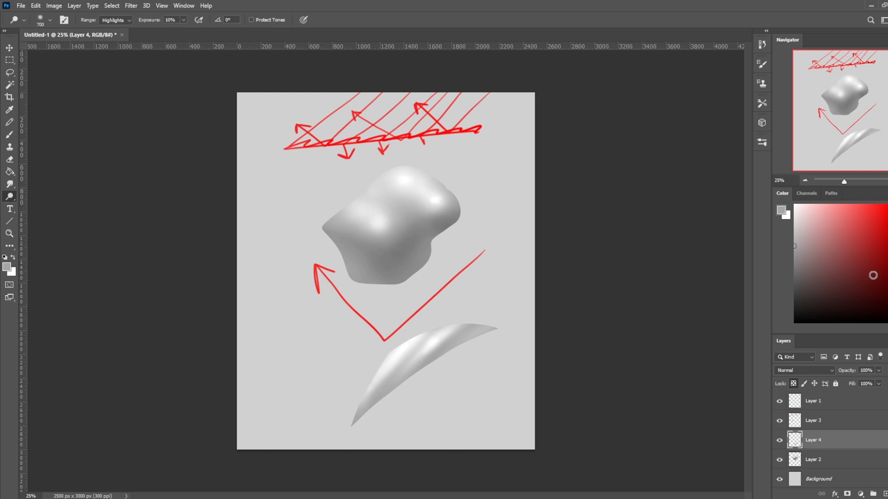
- Pick an orange colour and fill a tapered shape left of the crescent on a new layer
{"action": "left_click", "coordinate": [886, 277]}
{"action": "left_click", "coordinate": [870, 220]}
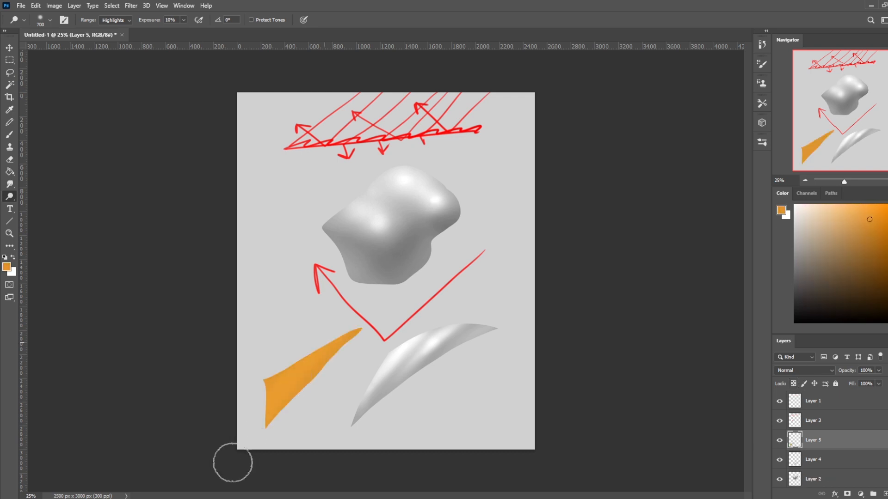
{"action": "left_click_drag", "start_coordinate": [324, 361], "coordinate": [353, 340]}
{"action": "key", "text": "bracketleft"}
{"action": "left_click_drag", "start_coordinate": [338, 337], "coordinate": [278, 407]}
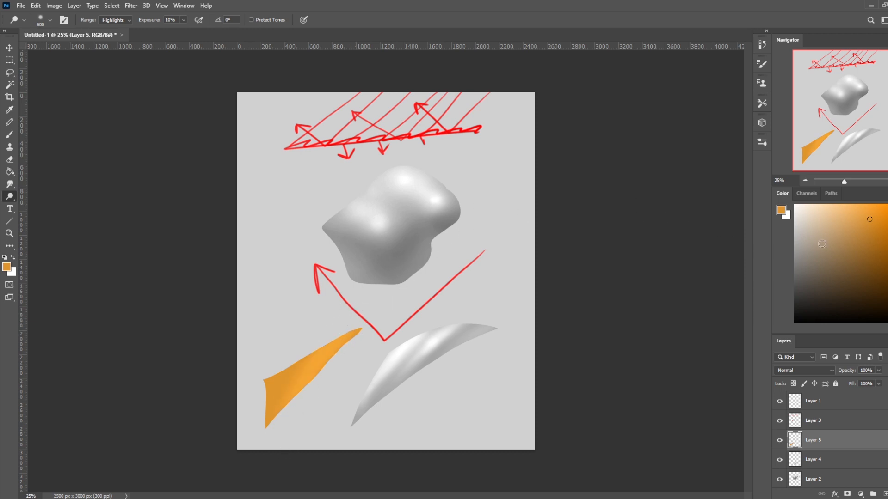
{"action": "key", "text": "ctrl+z"}
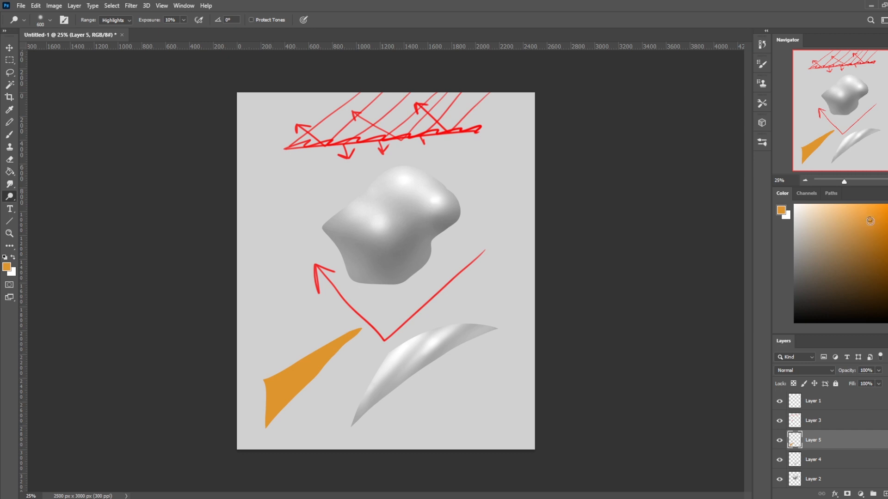
- Pick white as the foreground colour and dodge yellow highlight streaks along the orange shape
{"action": "mouse_move", "coordinate": [884, 225]}
{"action": "left_mouse_down"}
{"action": "mouse_move", "coordinate": [844, 211]}
{"action": "mouse_move", "coordinate": [867, 222]}
{"action": "mouse_move", "coordinate": [886, 204]}
{"action": "left_mouse_up"}
{"action": "left_click_drag", "start_coordinate": [887, 314], "coordinate": [887, 311]}
{"action": "left_click", "coordinate": [794, 204]}
{"action": "mouse_move", "coordinate": [317, 351]}
{"action": "left_mouse_down"}
{"action": "mouse_move", "coordinate": [270, 405]}
{"action": "mouse_move", "coordinate": [309, 356]}
{"action": "mouse_move", "coordinate": [274, 428]}
{"action": "left_mouse_up"}
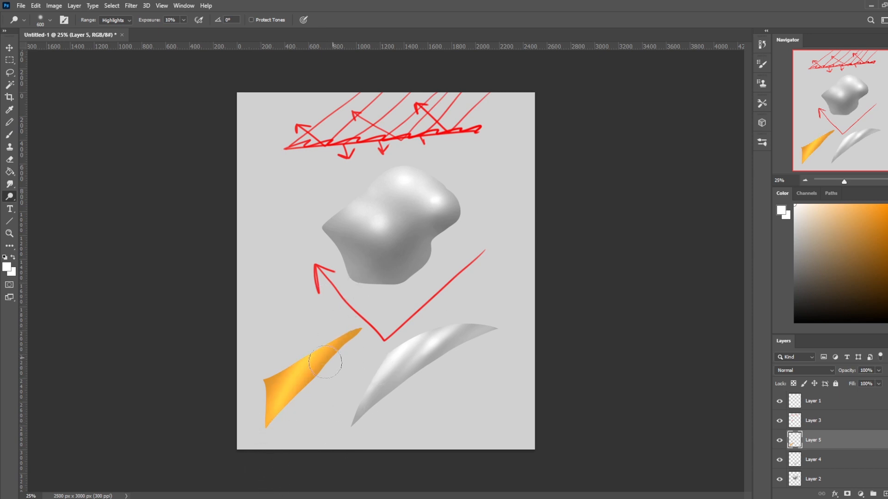
{"action": "left_click_drag", "start_coordinate": [353, 328], "coordinate": [360, 326]}
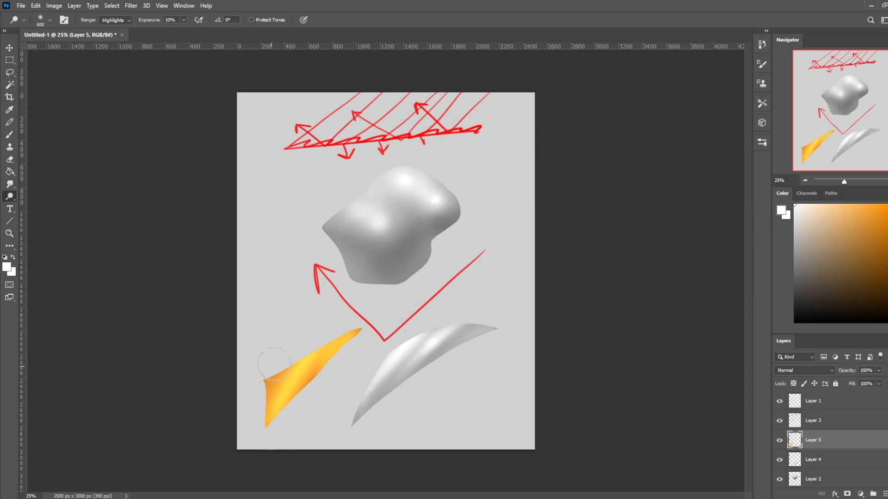
- Paint soft white highlights over the orange shape with the brush at 23% opacity, adjusting its size up to 800 px
{"action": "key", "text": "b"}
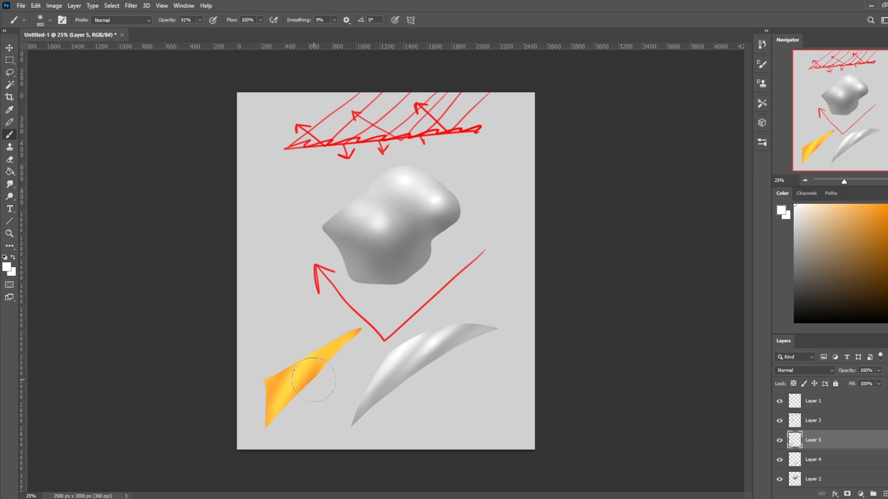
{"action": "key", "text": "bracketleft"}
{"action": "key", "text": "bracketleft"}
{"action": "key", "text": "bracketleft"}
{"action": "key", "text": "bracketleft"}
{"action": "key", "text": "bracketleft"}
{"action": "key", "text": "bracketleft"}
{"action": "key", "text": "bracketleft"}
{"action": "key", "text": "bracketleft"}
{"action": "key", "text": "bracketleft"}
{"action": "key", "text": "bracketleft"}
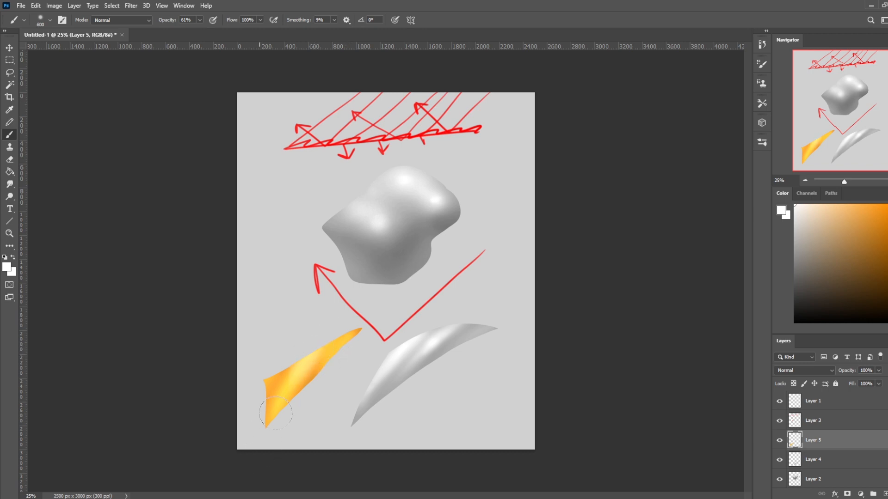
{"action": "left_click", "coordinate": [200, 19]}
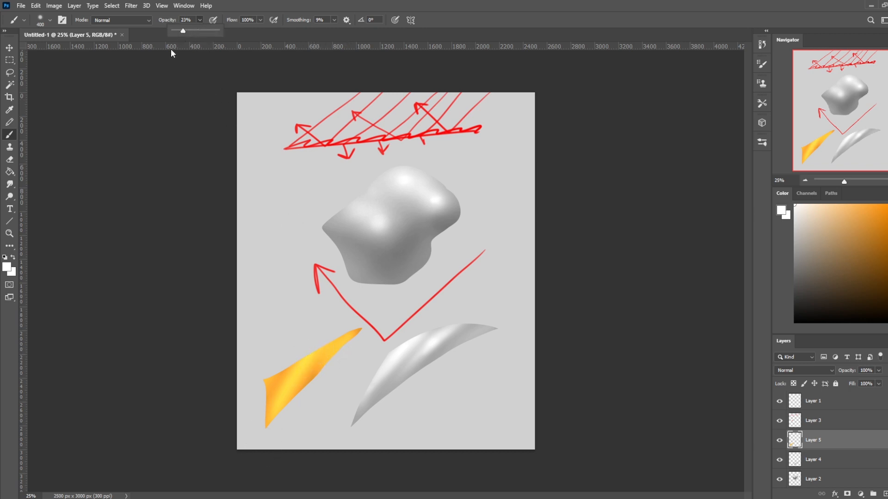
{"action": "key", "text": "bracketright"}
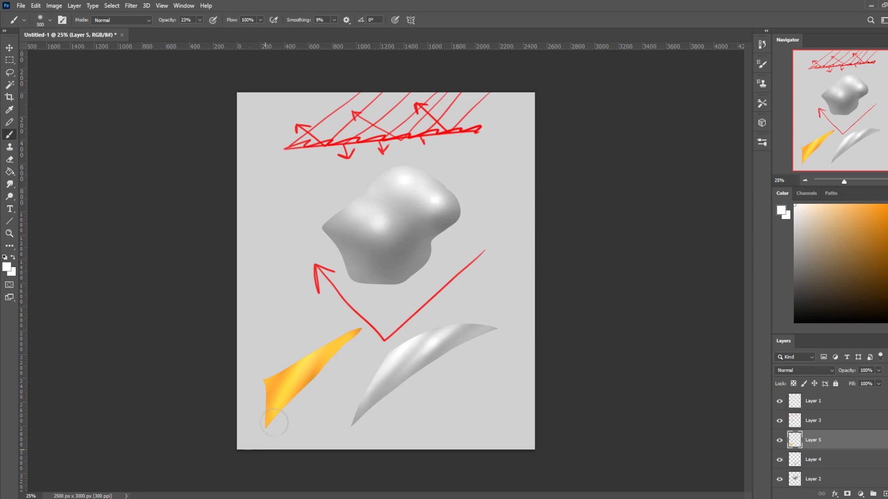
{"action": "key", "text": "bracketleft"}
{"action": "key", "text": "bracketright"}
{"action": "key", "text": "bracketright"}
{"action": "key", "text": "bracketright"}
{"action": "key", "text": "bracketright"}
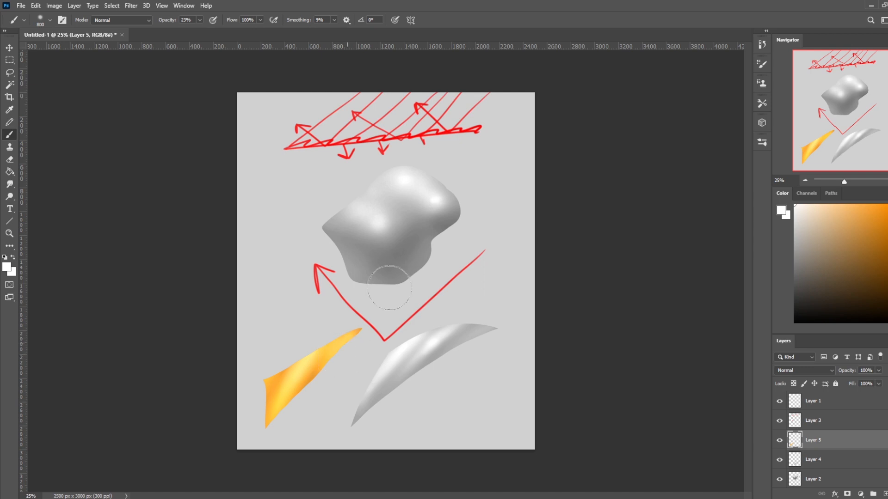
- Reduce the brush to 400 px and soften the left part of the orange shape with a colour sampled from it
{"action": "key", "text": "bracketleft"}
{"action": "key", "text": "bracketleft"}
{"action": "key", "text": "bracketleft"}
{"action": "key", "text": "bracketleft"}
{"action": "key", "text": "bracketleft"}
{"action": "key", "text": "bracketleft"}
{"action": "key", "text": "bracketleft"}
{"action": "key", "text": "bracketleft"}
{"action": "left_click", "coordinate": [298, 370], "text": "alt"}
{"action": "mouse_move", "coordinate": [278, 377]}
{"action": "left_mouse_down"}
{"action": "mouse_move", "coordinate": [308, 374]}
{"action": "mouse_move", "coordinate": [291, 369]}
{"action": "mouse_move", "coordinate": [270, 409]}
{"action": "mouse_move", "coordinate": [310, 363]}
{"action": "mouse_move", "coordinate": [283, 418]}
{"action": "left_mouse_up"}
{"action": "left_click", "coordinate": [441, 197], "text": "alt"}
{"action": "left_click_drag", "start_coordinate": [440, 197], "coordinate": [439, 138]}
{"action": "left_click_drag", "start_coordinate": [458, 99], "coordinate": [421, 138]}
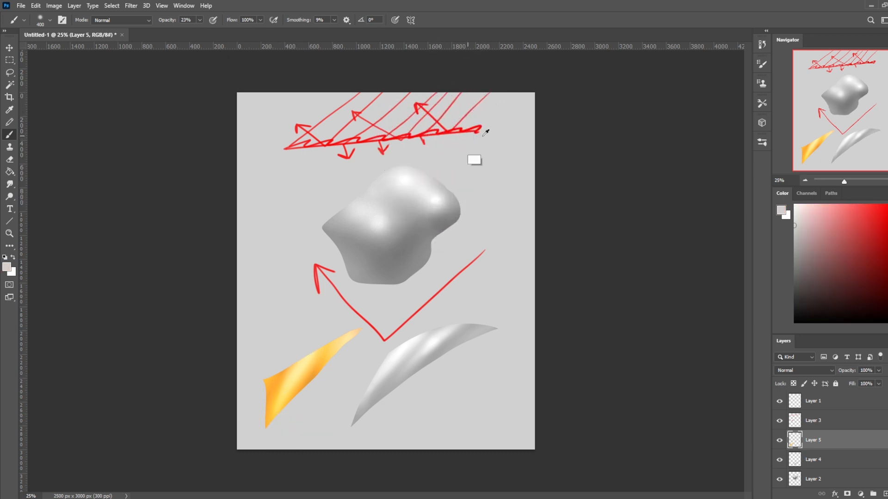
- Add a new layer above Layer 1 and set up a small 45 px red brush at 100% opacity
{"action": "left_click", "coordinate": [794, 205]}
{"action": "key", "text": "["}
{"action": "left_click", "coordinate": [851, 403]}
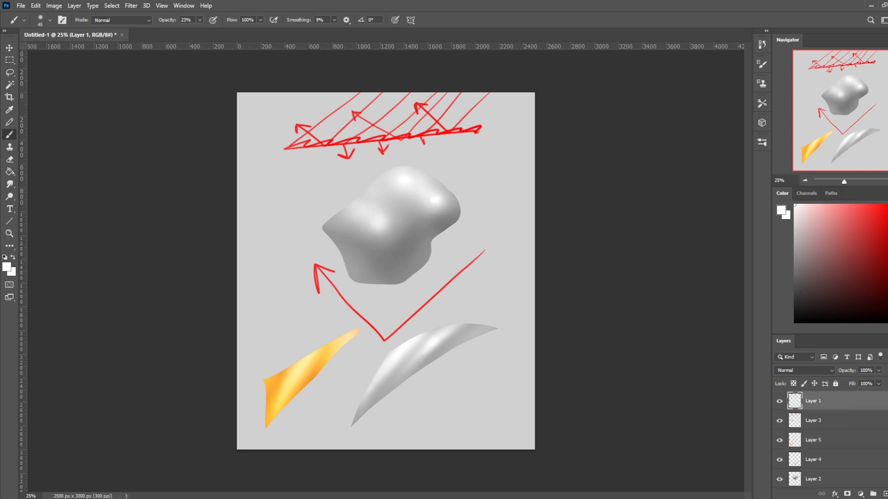
{"action": "left_click", "coordinate": [885, 494]}
{"action": "left_click_drag", "start_coordinate": [200, 21], "coordinate": [230, 32]}
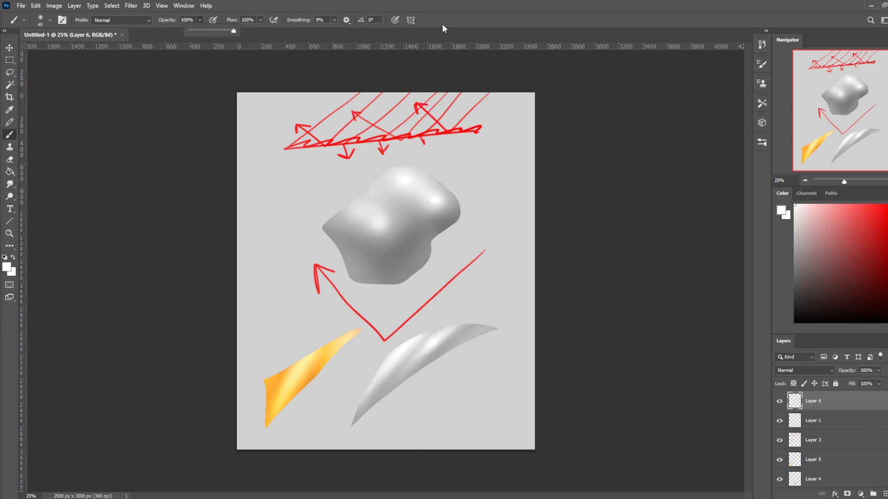
{"action": "left_click", "coordinate": [886, 205]}
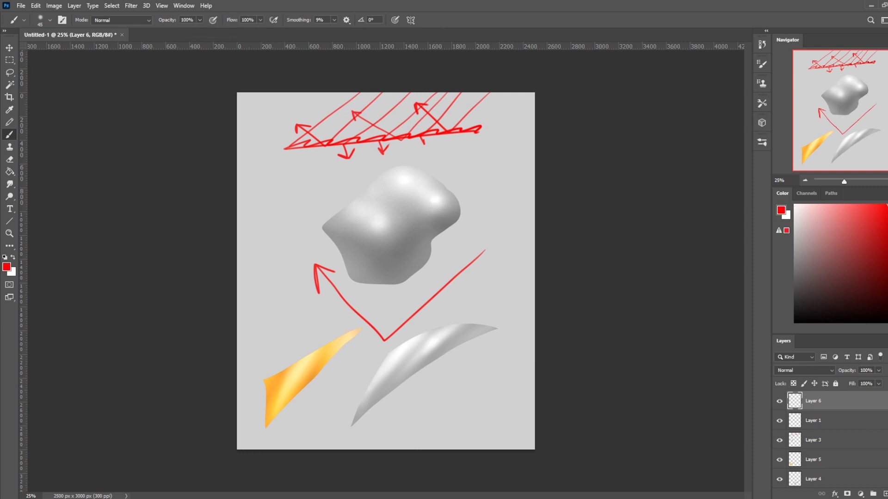
- Draw two parallel straight horizontal red lines across the canvas, just above the grey blob
{"action": "right_click", "coordinate": [421, 239]}
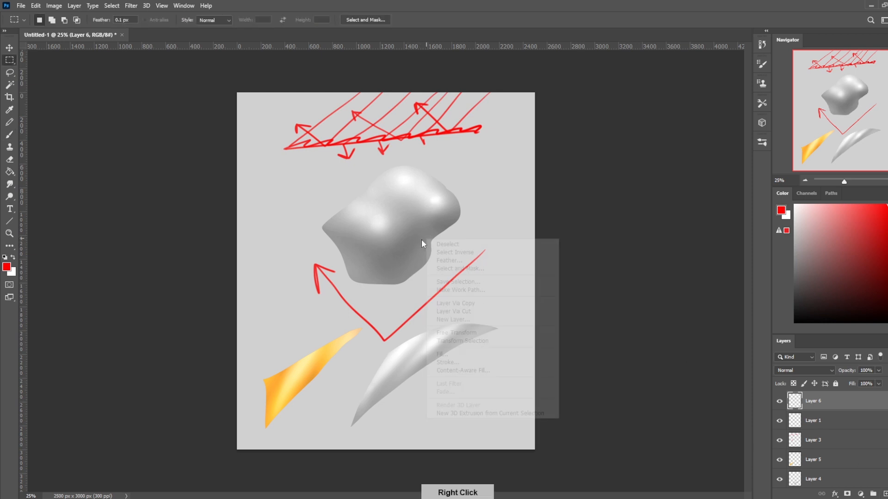
{"action": "left_click", "coordinate": [266, 167]}
{"action": "left_click", "coordinate": [417, 164], "text": "shift"}
{"action": "left_click_drag", "start_coordinate": [441, 149], "coordinate": [509, 164]}
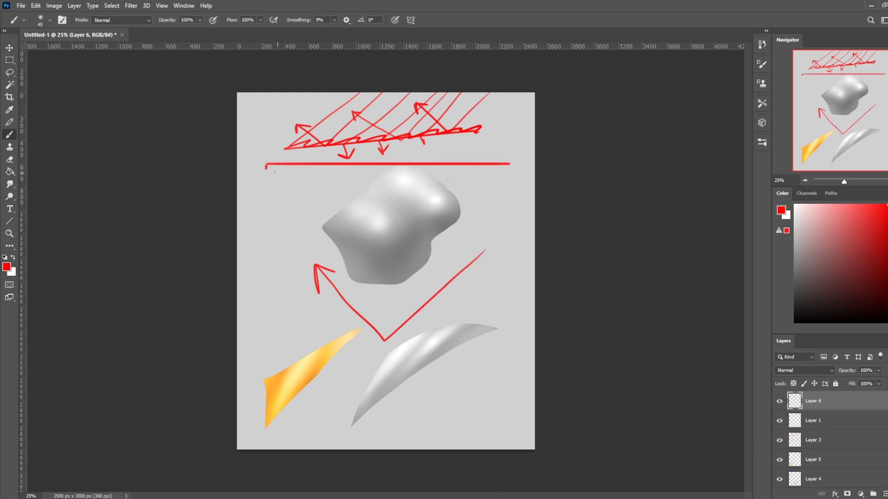
{"action": "left_click_drag", "start_coordinate": [268, 170], "coordinate": [516, 171]}
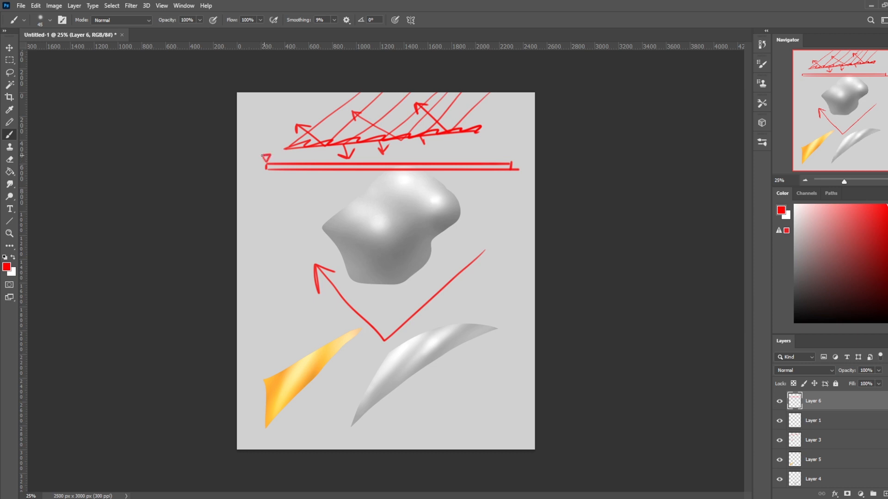
- Handwrite a short red label above the left end of the flat bar and scribble dense red hatching in the canvas's upper-left corner
{"action": "left_click_drag", "start_coordinate": [258, 148], "coordinate": [259, 145]}
{"action": "left_click_drag", "start_coordinate": [247, 113], "coordinate": [272, 105]}
{"action": "left_click_drag", "start_coordinate": [250, 123], "coordinate": [262, 112]}
{"action": "mouse_move", "coordinate": [253, 120]}
{"action": "left_mouse_down"}
{"action": "mouse_move", "coordinate": [284, 101]}
{"action": "mouse_move", "coordinate": [270, 121]}
{"action": "mouse_move", "coordinate": [301, 104]}
{"action": "mouse_move", "coordinate": [295, 113]}
{"action": "mouse_move", "coordinate": [313, 90]}
{"action": "mouse_move", "coordinate": [277, 118]}
{"action": "mouse_move", "coordinate": [283, 92]}
{"action": "left_mouse_up"}
{"action": "mouse_move", "coordinate": [283, 92]}
{"action": "left_mouse_down"}
{"action": "mouse_move", "coordinate": [264, 108]}
{"action": "mouse_move", "coordinate": [273, 109]}
{"action": "mouse_move", "coordinate": [263, 91]}
{"action": "mouse_move", "coordinate": [239, 120]}
{"action": "left_mouse_up"}
{"action": "left_click_drag", "start_coordinate": [292, 115], "coordinate": [313, 101]}
{"action": "mouse_move", "coordinate": [299, 120]}
{"action": "left_mouse_down"}
{"action": "mouse_move", "coordinate": [340, 98]}
{"action": "mouse_move", "coordinate": [295, 117]}
{"action": "mouse_move", "coordinate": [336, 101]}
{"action": "left_mouse_up"}
{"action": "left_click_drag", "start_coordinate": [324, 116], "coordinate": [342, 102]}
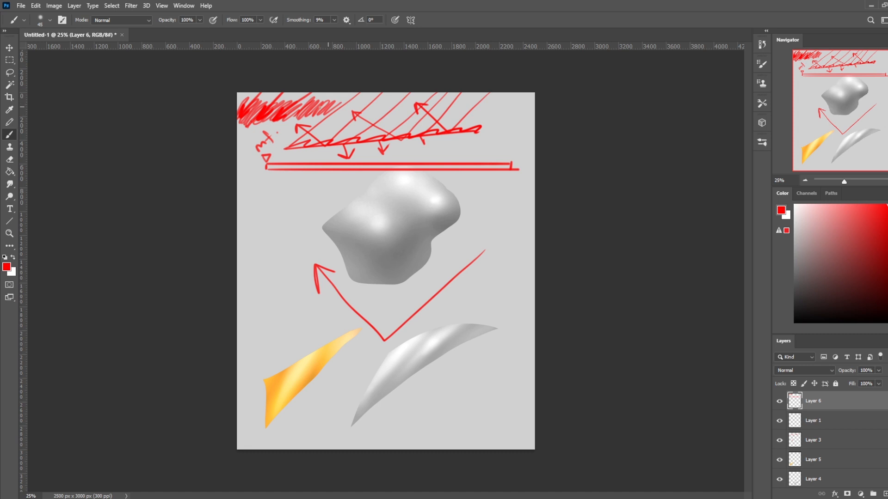
{"action": "mouse_move", "coordinate": [303, 110]}
{"action": "left_mouse_down"}
{"action": "mouse_move", "coordinate": [319, 91]}
{"action": "mouse_move", "coordinate": [306, 118]}
{"action": "left_mouse_up"}
- Draw a thin tilted red bar near the canvas's upper-right edge with a light ray bouncing off it as an arrow
{"action": "left_click_drag", "start_coordinate": [455, 155], "coordinate": [532, 122]}
{"action": "left_click_drag", "start_coordinate": [456, 155], "coordinate": [534, 125]}
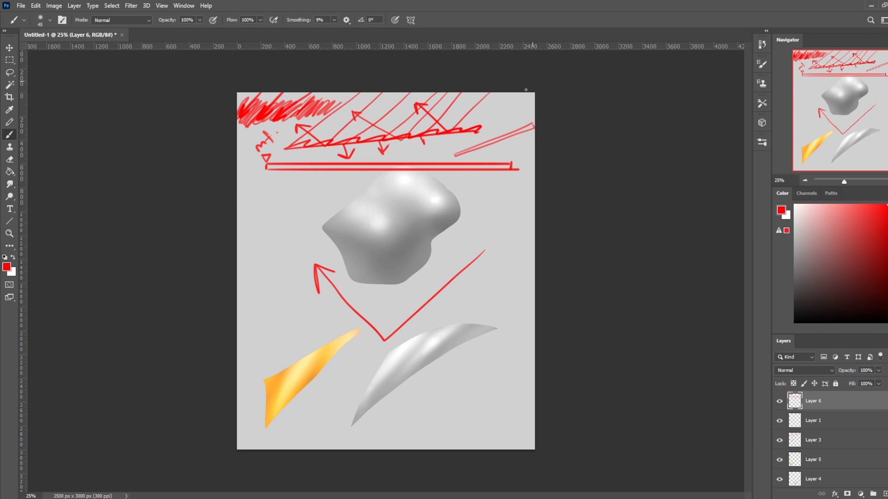
{"action": "mouse_move", "coordinate": [525, 89]}
{"action": "left_mouse_down"}
{"action": "mouse_move", "coordinate": [498, 138]}
{"action": "mouse_move", "coordinate": [474, 95]}
{"action": "mouse_move", "coordinate": [485, 96]}
{"action": "left_mouse_up"}
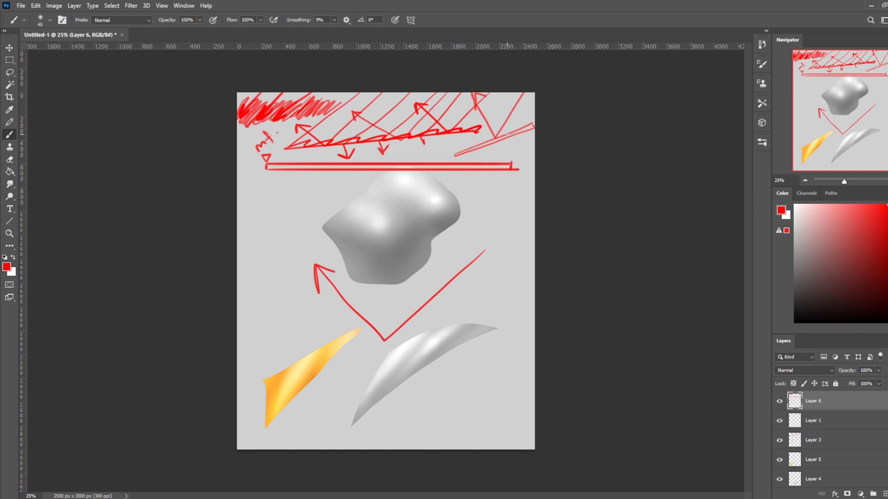
- Draw a wavy red surface beside the grey blob with several incoming rays and arrows reflecting in different directions
{"action": "mouse_move", "coordinate": [530, 157]}
{"action": "left_mouse_down"}
{"action": "mouse_move", "coordinate": [456, 219]}
{"action": "mouse_move", "coordinate": [531, 158]}
{"action": "left_mouse_up"}
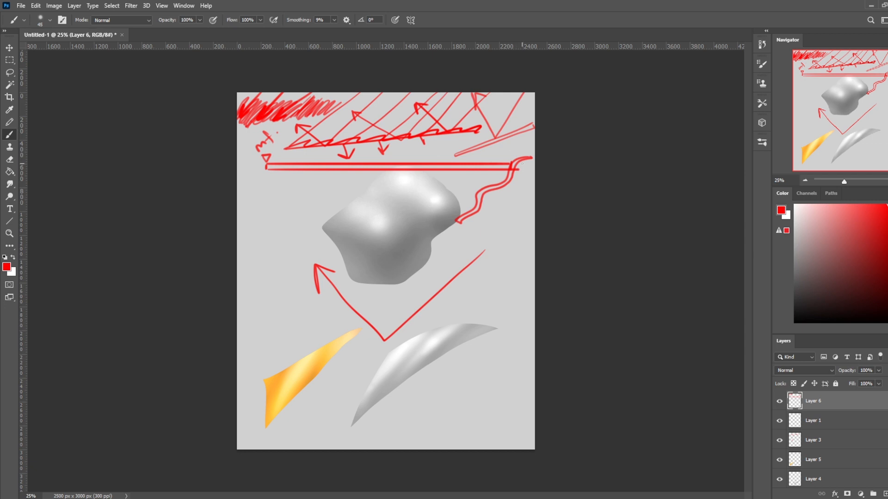
{"action": "mouse_move", "coordinate": [525, 114]}
{"action": "left_mouse_down"}
{"action": "mouse_move", "coordinate": [510, 163]}
{"action": "mouse_move", "coordinate": [459, 165]}
{"action": "mouse_move", "coordinate": [470, 152]}
{"action": "left_mouse_up"}
{"action": "left_click_drag", "start_coordinate": [503, 115], "coordinate": [489, 176]}
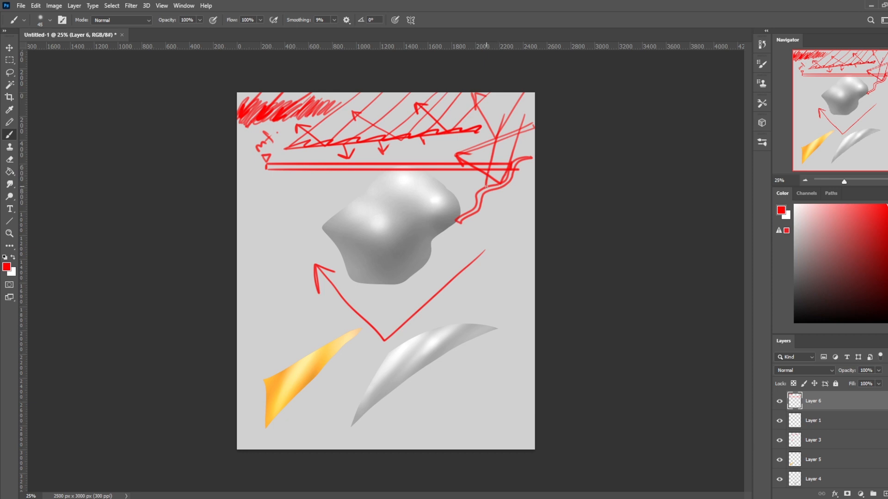
{"action": "left_click_drag", "start_coordinate": [486, 186], "coordinate": [450, 135]}
{"action": "mouse_move", "coordinate": [486, 183]}
{"action": "left_mouse_down"}
{"action": "mouse_move", "coordinate": [481, 123]}
{"action": "mouse_move", "coordinate": [472, 204]}
{"action": "mouse_move", "coordinate": [419, 169]}
{"action": "mouse_move", "coordinate": [421, 188]}
{"action": "left_mouse_up"}
{"action": "left_click_drag", "start_coordinate": [419, 169], "coordinate": [437, 172]}
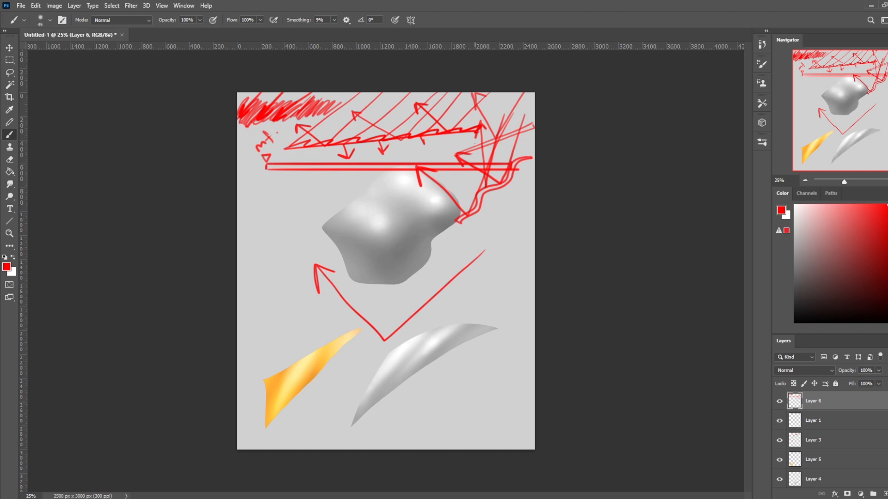
{"action": "mouse_move", "coordinate": [456, 131]}
{"action": "left_mouse_down"}
{"action": "mouse_move", "coordinate": [468, 210]}
{"action": "mouse_move", "coordinate": [379, 166]}
{"action": "mouse_move", "coordinate": [398, 169]}
{"action": "left_mouse_up"}
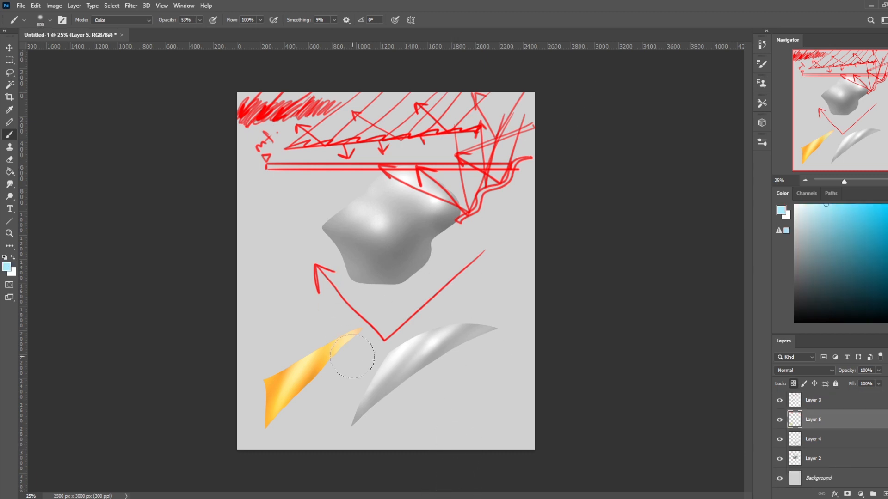
- Tint the upper tip of the orange shape and the crescent's right tip on Layer 4 light blue, enlarging the brush to 1000 px
{"action": "left_click_drag", "start_coordinate": [887, 260], "coordinate": [887, 255]}
{"action": "left_click_drag", "start_coordinate": [823, 206], "coordinate": [819, 204]}
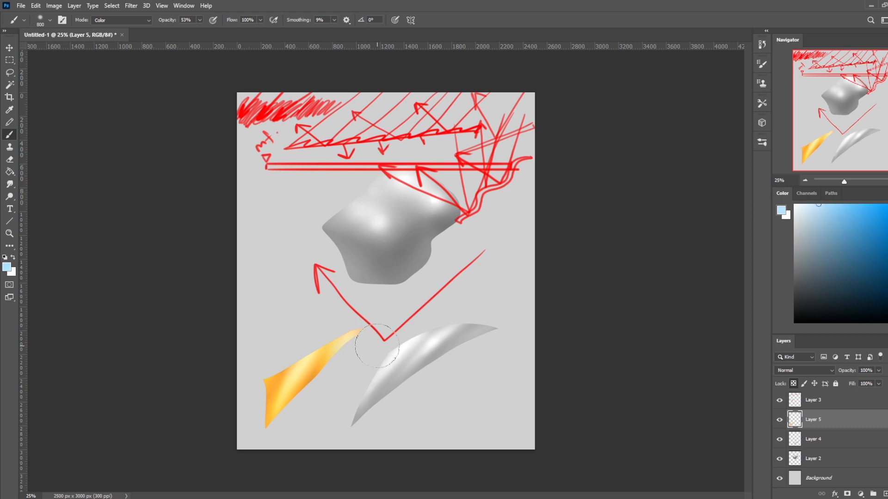
{"action": "mouse_move", "coordinate": [370, 323]}
{"action": "left_mouse_down"}
{"action": "mouse_move", "coordinate": [347, 342]}
{"action": "mouse_move", "coordinate": [337, 383]}
{"action": "left_mouse_up"}
{"action": "left_click", "coordinate": [814, 439]}
{"action": "left_click_drag", "start_coordinate": [491, 319], "coordinate": [502, 320]}
{"action": "key", "text": "bracketright"}
{"action": "key", "text": "bracketright"}
{"action": "key", "text": "bracketright"}
{"action": "key", "text": "bracketright"}
{"action": "key", "text": "bracketright"}
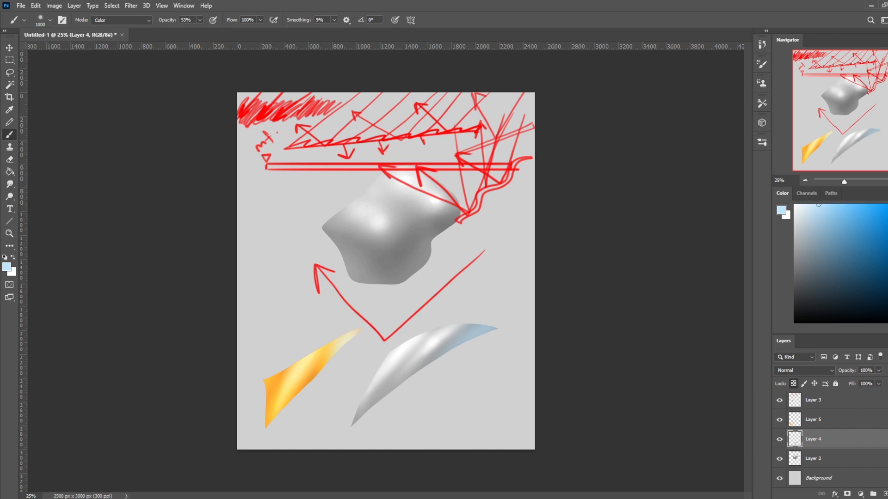
- Tint the crescent's lower-left half pale green using the Color-mode brush, enlarging it to 1200 px
{"action": "left_click", "coordinate": [887, 292]}
{"action": "left_click_drag", "start_coordinate": [356, 444], "coordinate": [398, 370]}
{"action": "key", "text": "bracketright"}
{"action": "key", "text": "bracketright"}
{"action": "key", "text": "bracketright"}
{"action": "key", "text": "bracketright"}
{"action": "key", "text": "bracketright"}
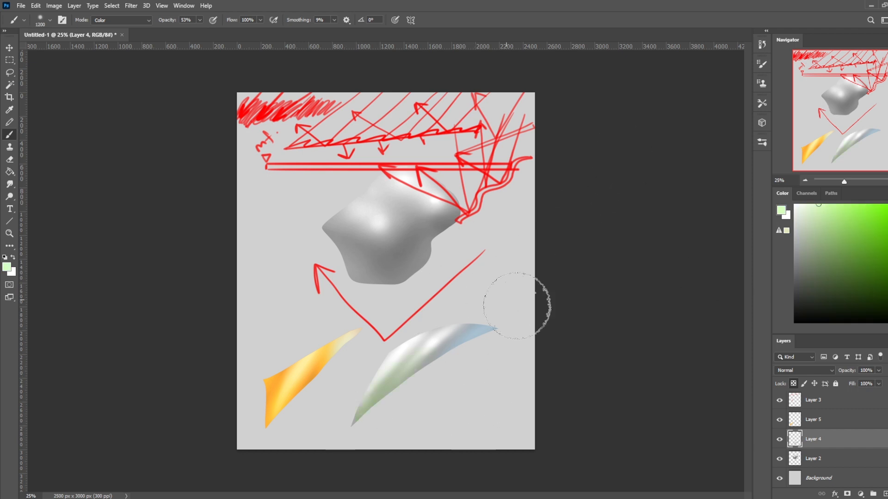
{"action": "left_click", "coordinate": [467, 358], "text": "alt"}
{"action": "left_click", "coordinate": [453, 329], "text": "alt"}
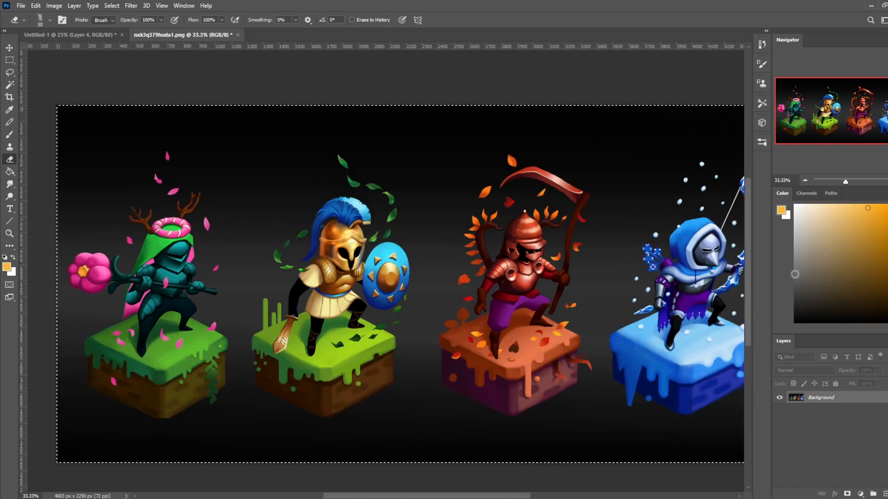
- Restore the four-character artwork to its originally opened history state and place the finished version above it as a new layer
{"action": "left_click", "coordinate": [764, 46]}
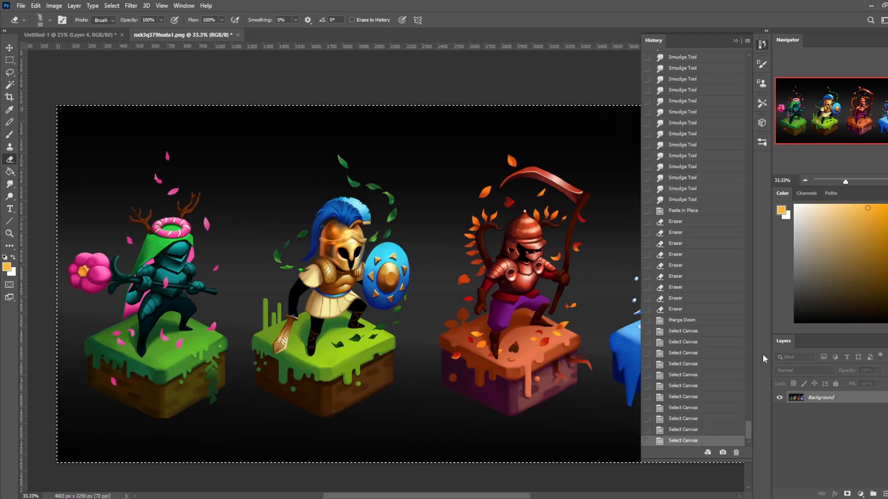
{"action": "scroll", "coordinate": [751, 429], "scroll_direction": "up", "scroll_amount": 15}
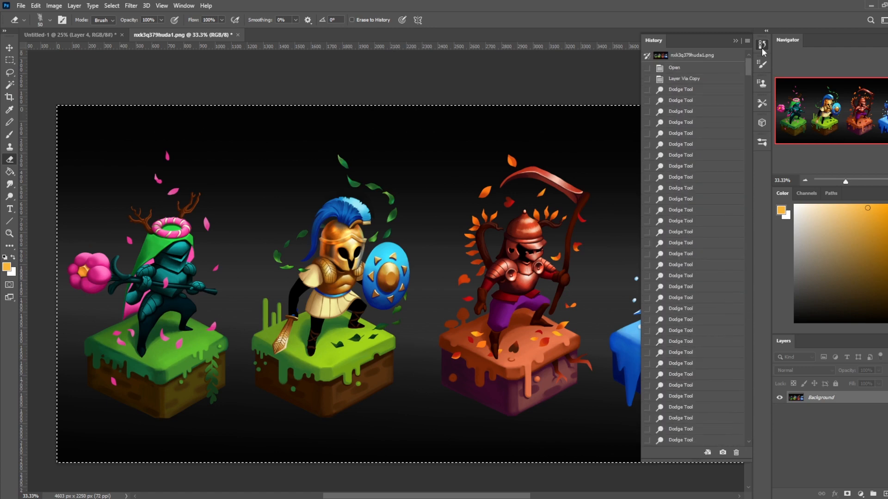
{"action": "left_click", "coordinate": [702, 57]}
{"action": "left_click", "coordinate": [735, 41]}
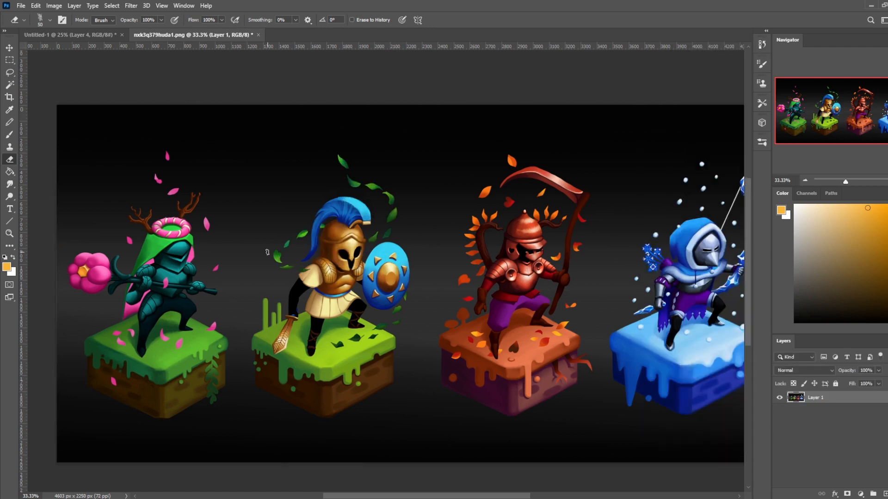
{"action": "key", "text": "ctrl+j"}
- Compare the golden warrior's helmet and plume before and after the repaint by repeatedly hiding and showing Layer 2
{"action": "key", "text": "ctrl+plus"}
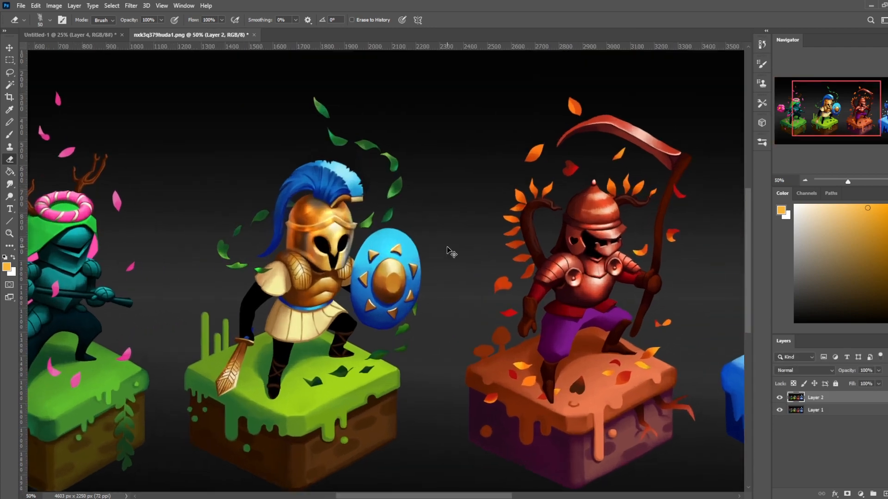
{"action": "key", "text": "ctrl+minus"}
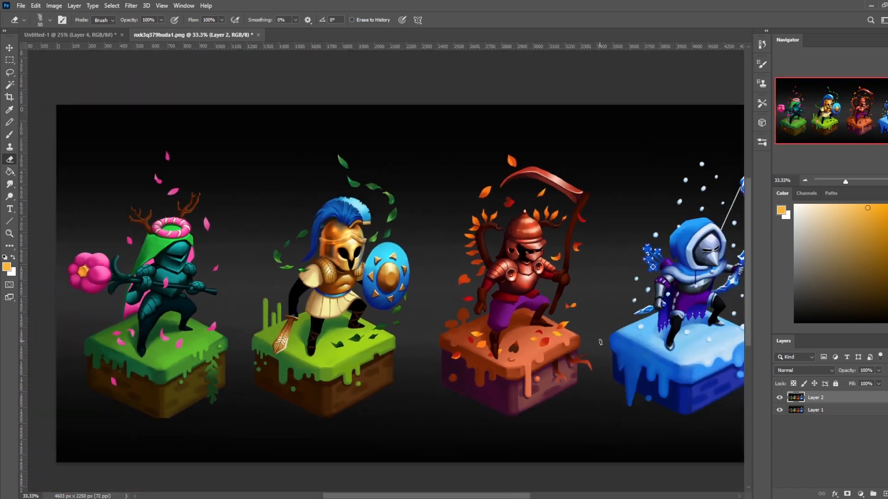
{"action": "left_click", "coordinate": [779, 399]}
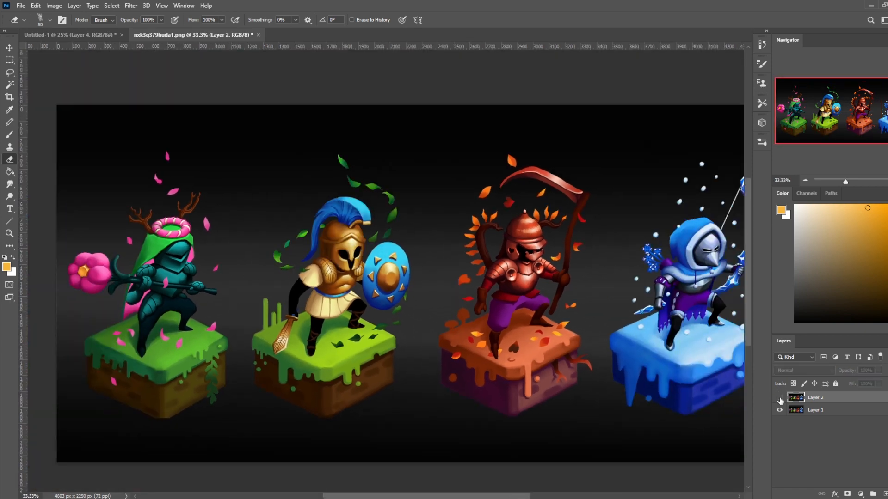
{"action": "key", "text": "ctrl+plus"}
{"action": "key", "text": "ctrl+plus"}
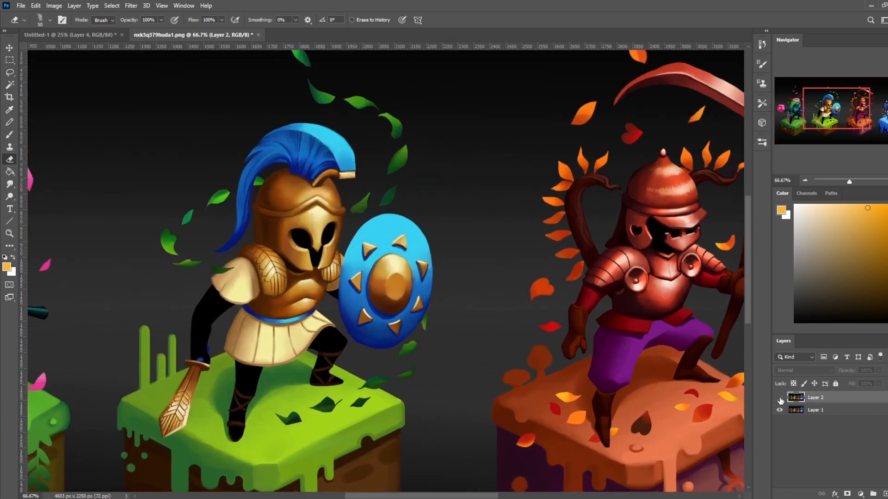
{"action": "left_click", "coordinate": [780, 398]}
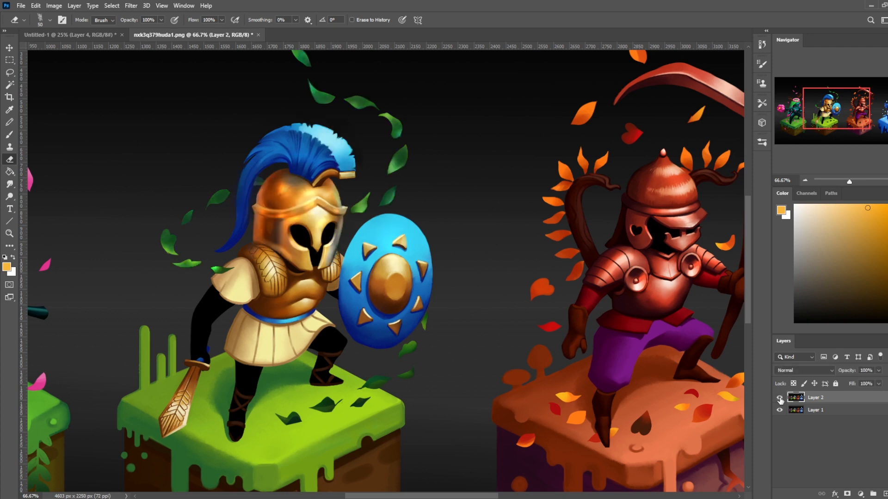
{"action": "left_click", "coordinate": [780, 398]}
{"action": "left_click", "coordinate": [780, 398]}
{"action": "left_click", "coordinate": [779, 399]}
{"action": "left_click", "coordinate": [779, 398]}
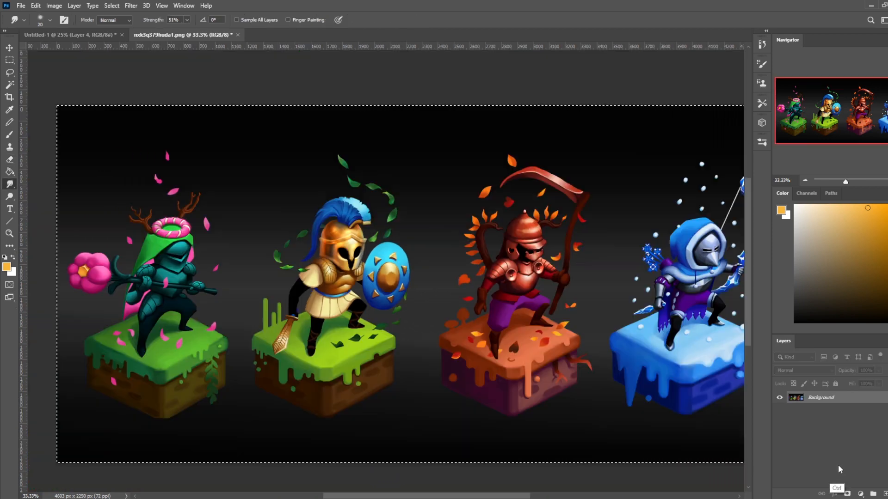
- Return to the last Smudge Tool history state before Liquify and paste the copied artwork in place as a new layer
{"action": "left_click", "coordinate": [763, 45]}
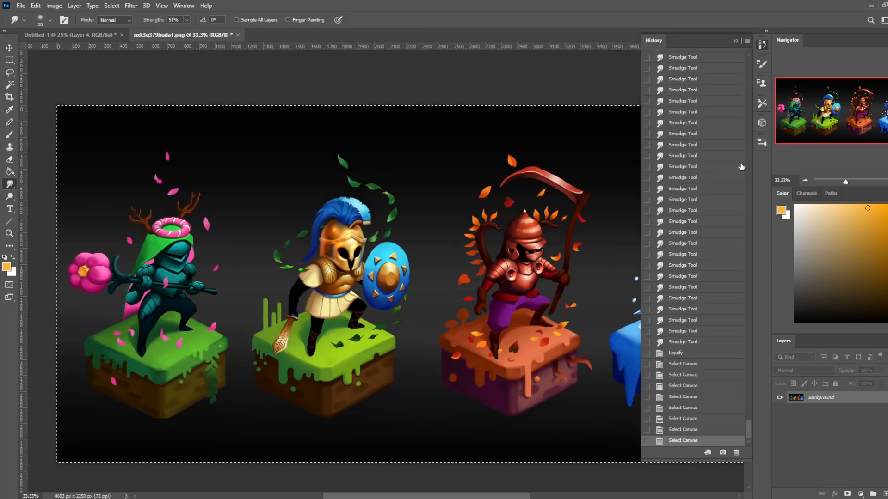
{"action": "left_click", "coordinate": [694, 345]}
{"action": "key", "text": "ctrl+shift+v"}
{"action": "left_click", "coordinate": [736, 41]}
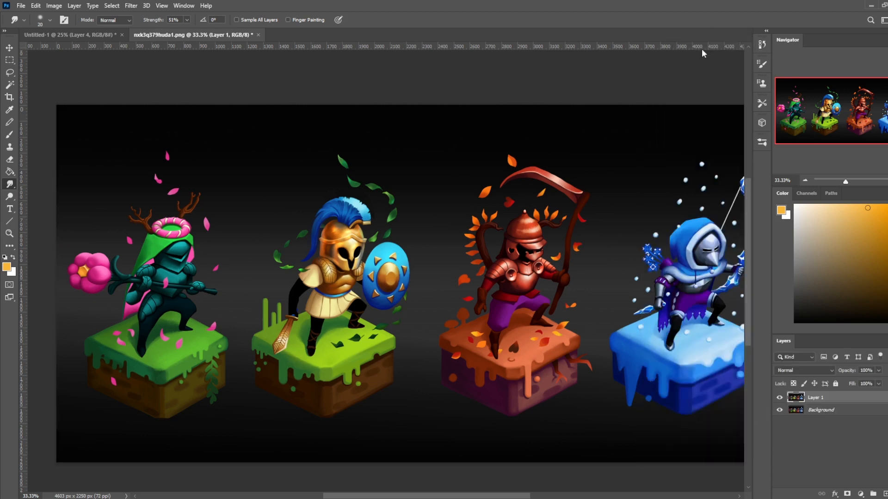
- Switch to the Eraser, merge the pasted Layer 1 down into the Background and select the whole canvas
{"action": "key", "text": "e"}
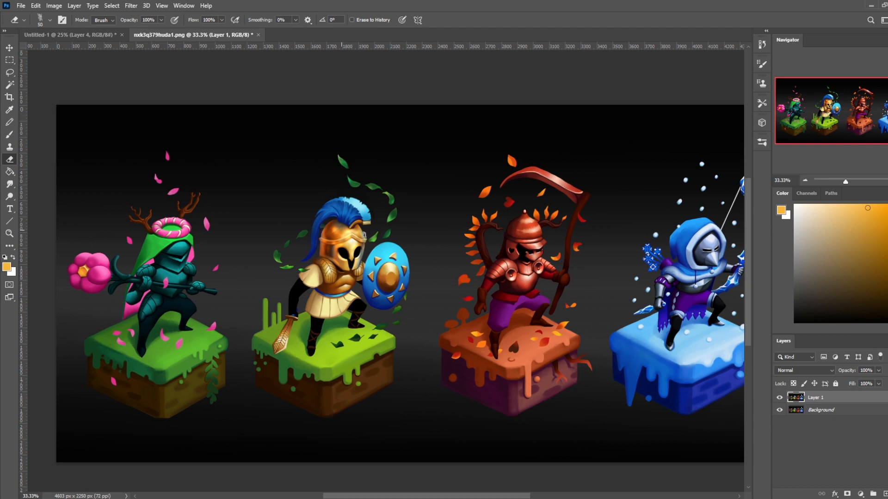
{"action": "right_click", "coordinate": [862, 415]}
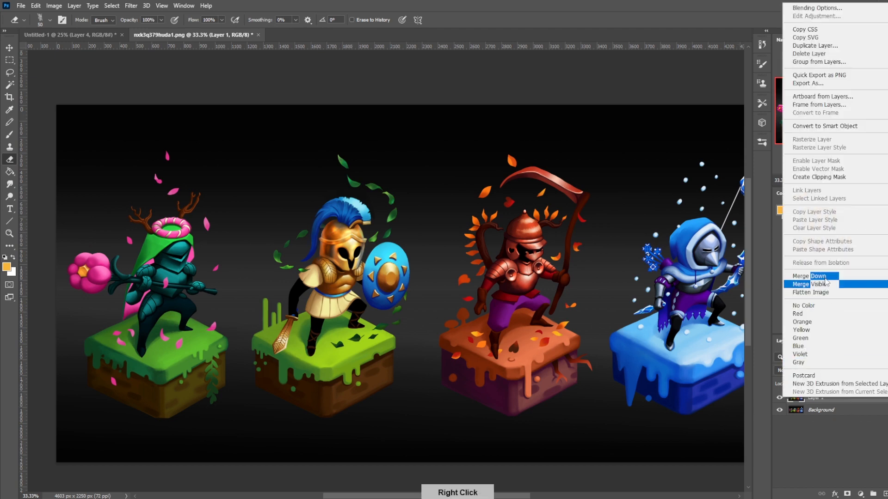
{"action": "left_click", "coordinate": [831, 280]}
{"action": "key", "text": "ctrl+a"}
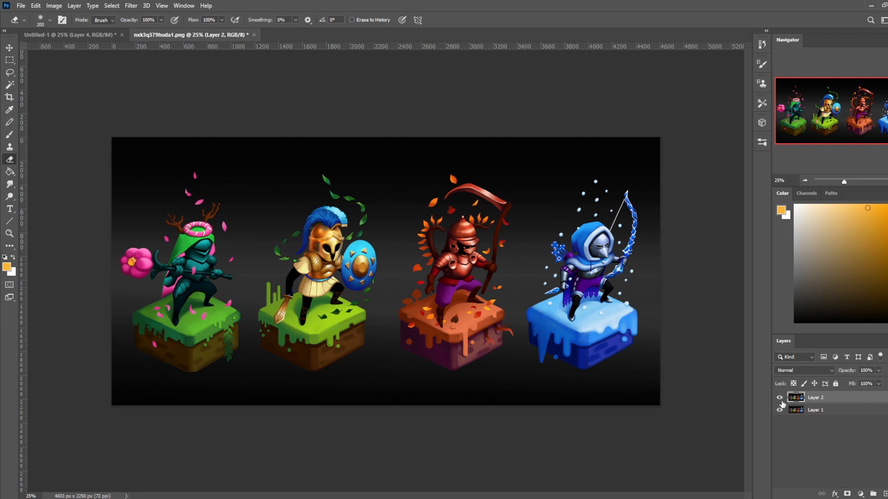
- Compare the artwork with Layer 2 hidden and shown, and merge Layer 2 down into Layer 1
{"action": "left_click", "coordinate": [780, 400]}
{"action": "left_click", "coordinate": [780, 400]}
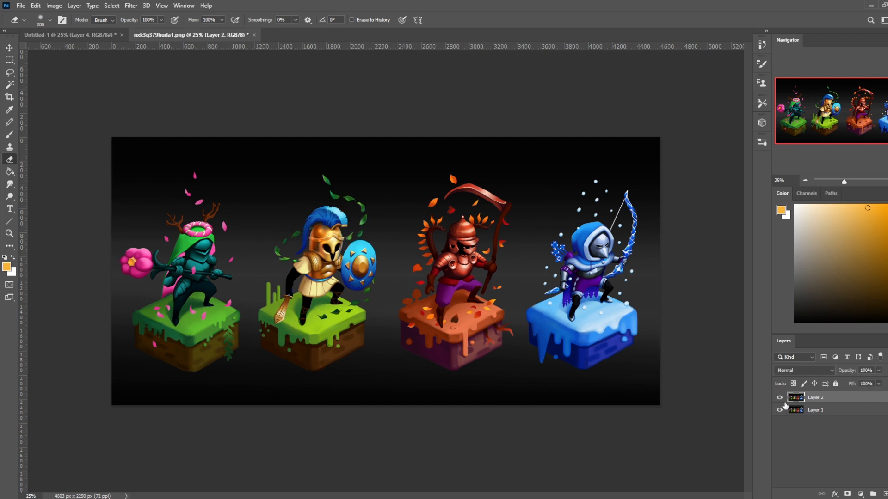
{"action": "right_click", "coordinate": [826, 399]}
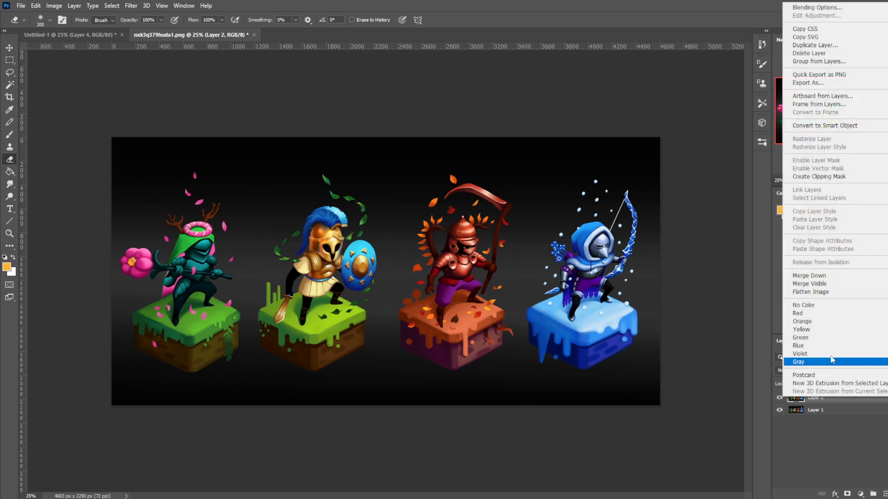
{"action": "left_click", "coordinate": [824, 276]}
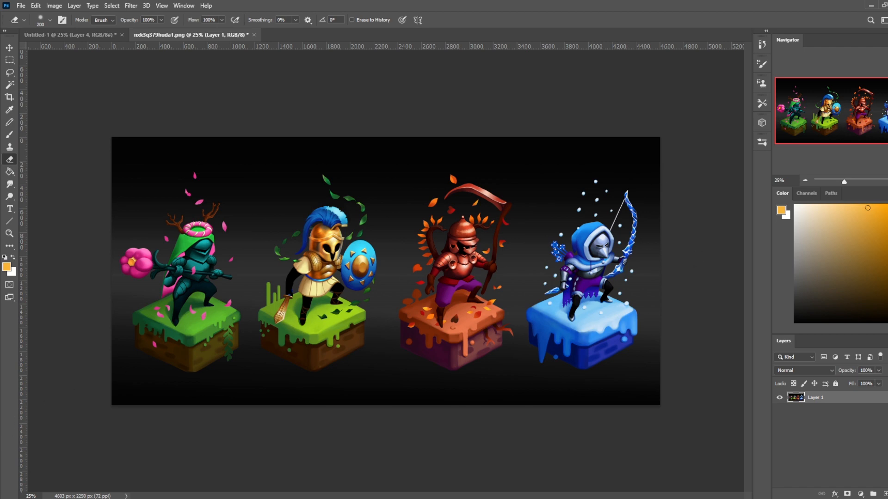
- Switch to the Firefox browser and open the r/istebrak subreddit through the Reddit link on istebrak.com
{"action": "left_click", "coordinate": [591, 479]}
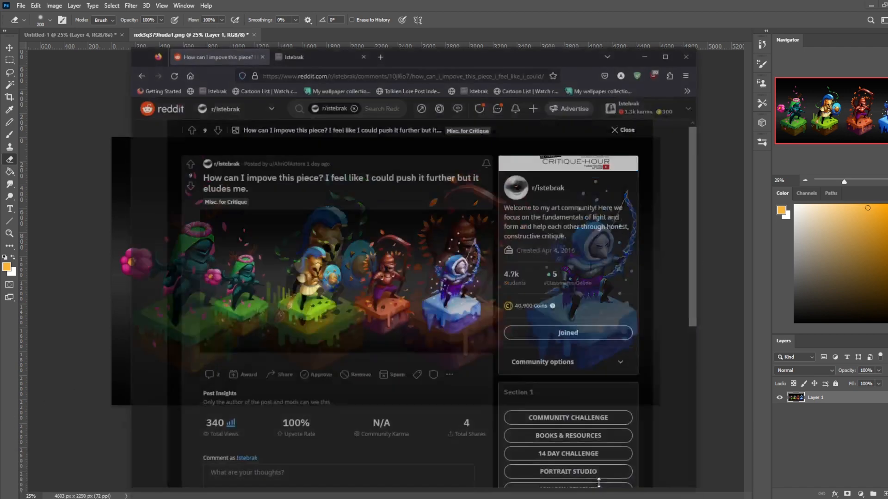
{"action": "key", "text": "ctrl+Tab"}
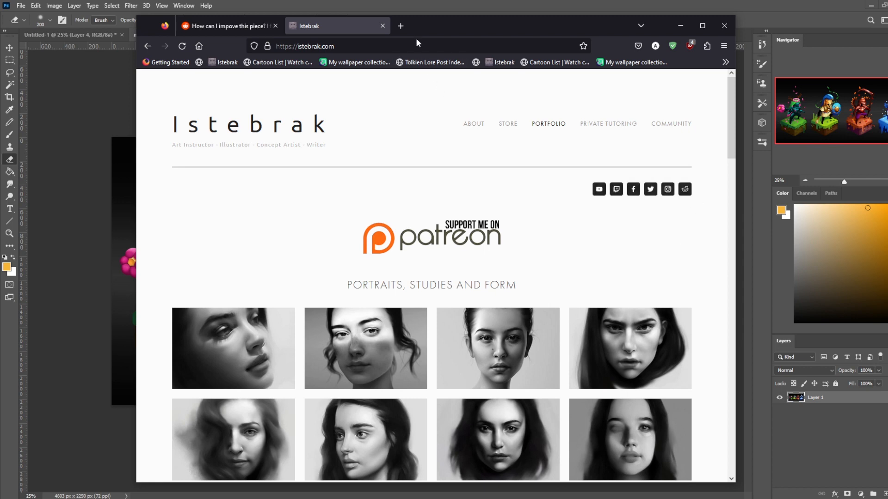
{"action": "left_click", "coordinate": [685, 191]}
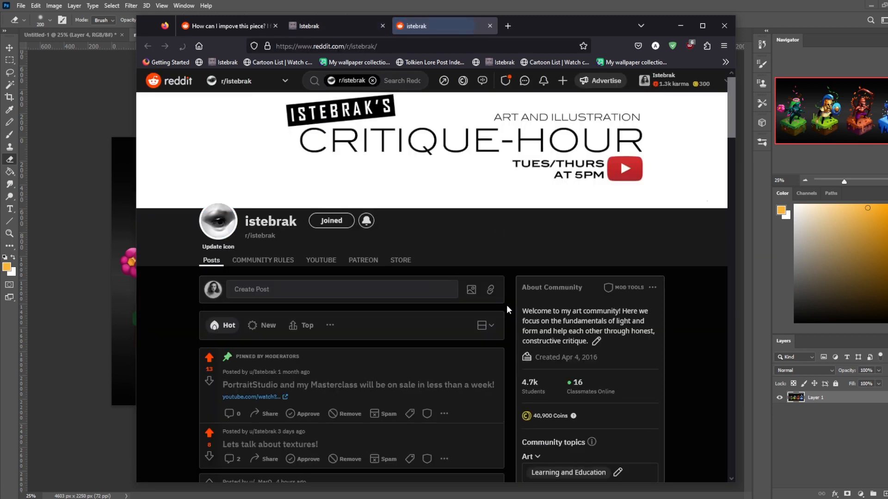
- Find the pinned "Lets talk about textures!" post in the r/istebrak feed and open it
{"action": "scroll", "coordinate": [506, 304], "scroll_direction": "down", "scroll_amount": 2}
{"action": "scroll", "coordinate": [507, 305], "scroll_direction": "down", "scroll_amount": 2}
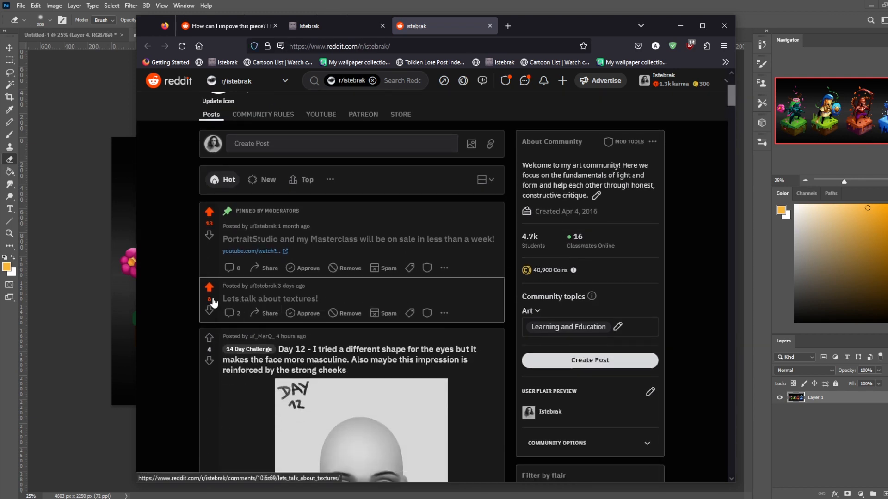
{"action": "left_click", "coordinate": [365, 296]}
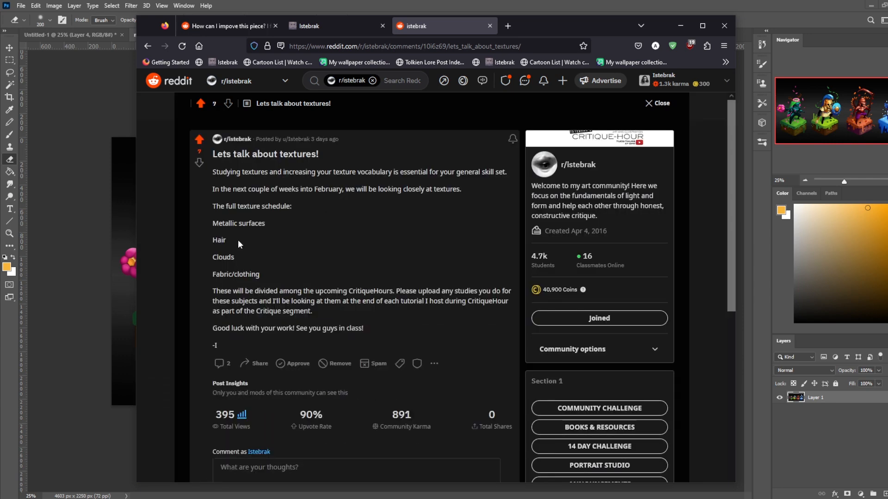
- Highlight the Clouds, Fabric/clothing and Hair entries in the post's full texture schedule while reading it
{"action": "left_click_drag", "start_coordinate": [266, 224], "coordinate": [210, 254]}
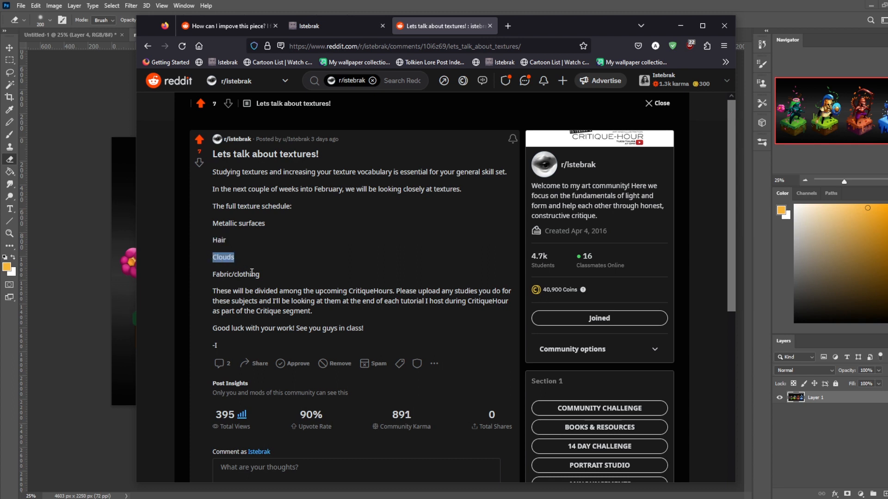
{"action": "left_click_drag", "start_coordinate": [260, 274], "coordinate": [222, 271]}
{"action": "left_click_drag", "start_coordinate": [226, 240], "coordinate": [214, 239]}
- Revisit the istebrak.com portfolio page, the Photoshop artwork and the texture post, and check the date and time in the system calendar
{"action": "key", "text": "ctrl+shift+Tab"}
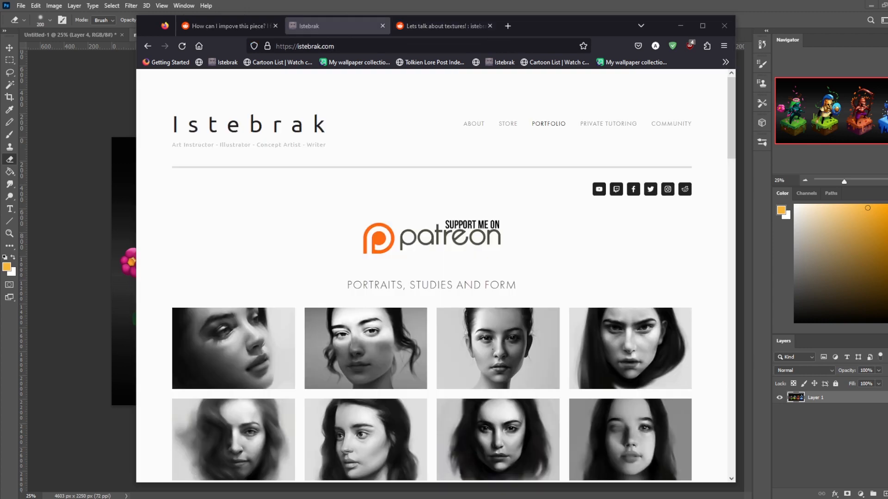
{"action": "left_click", "coordinate": [447, 3]}
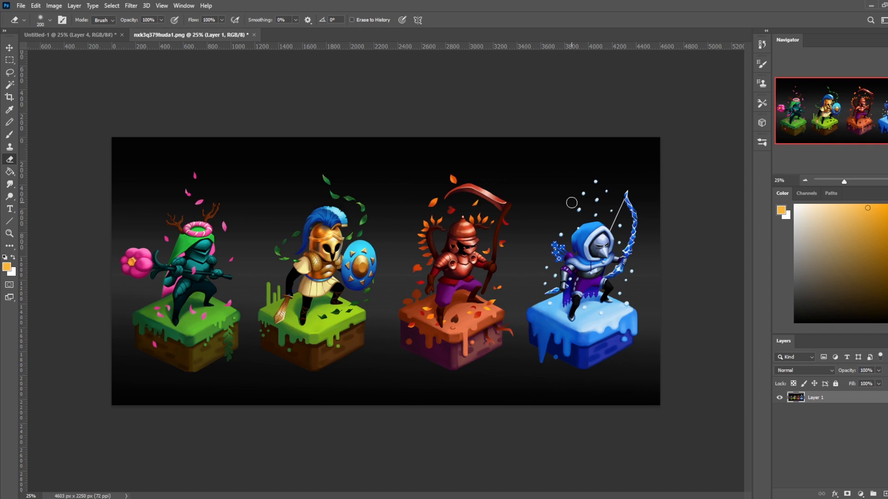
{"action": "key", "text": "alt+Tab"}
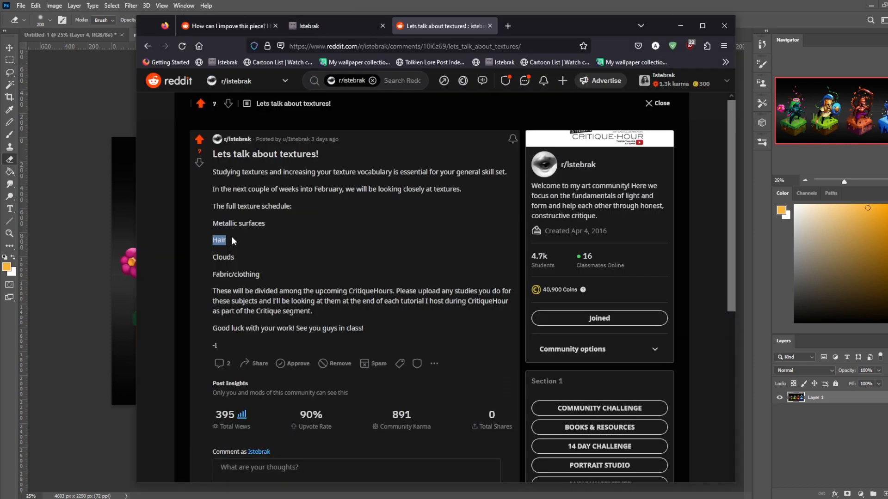
{"action": "left_click", "coordinate": [337, 24]}
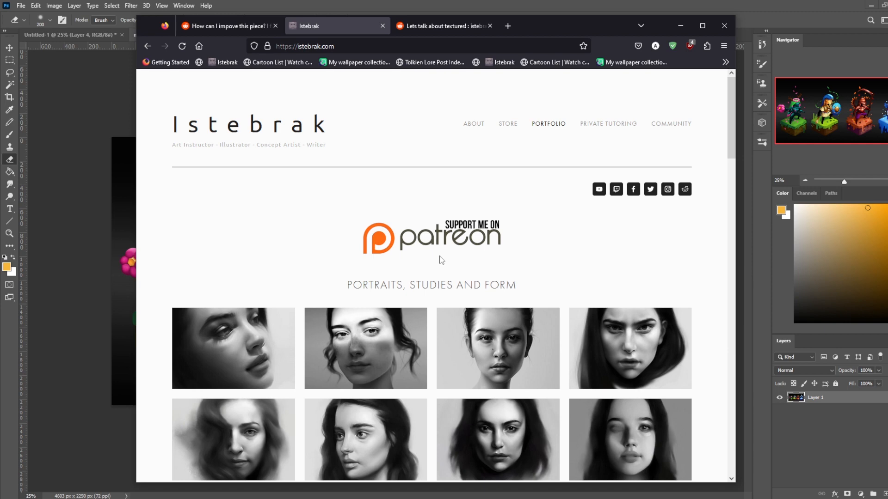
{"action": "left_click", "coordinate": [870, 498]}
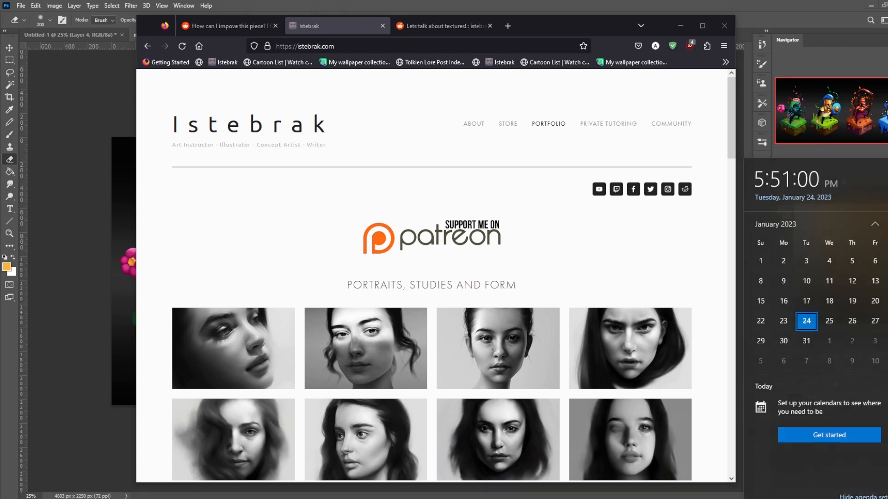